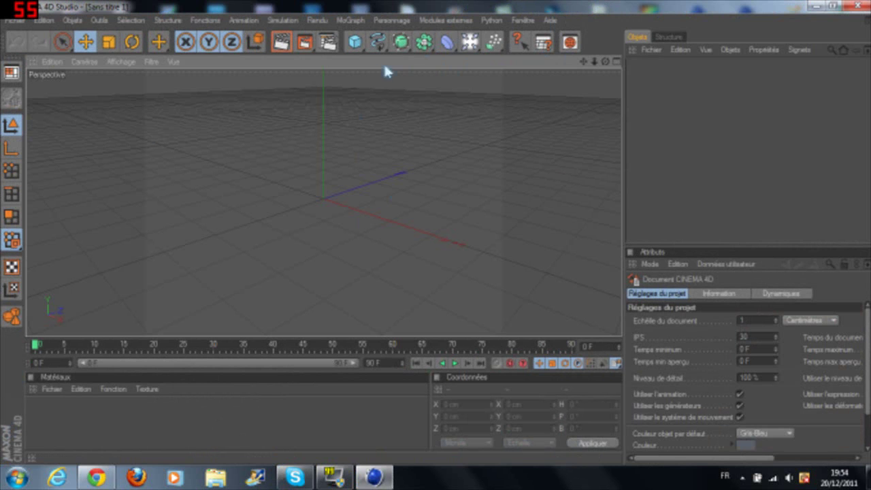
Add a floor object (Sol) and a background object (Arrière plan) to the scene.
{"action": "left_click", "coordinate": [478, 50]}
{"action": "left_click", "coordinate": [590, 139]}
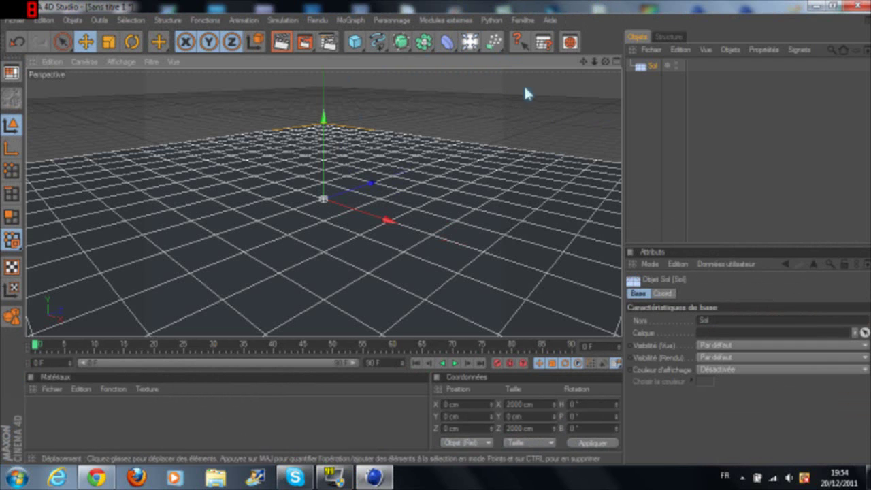
{"action": "left_click", "coordinate": [480, 47]}
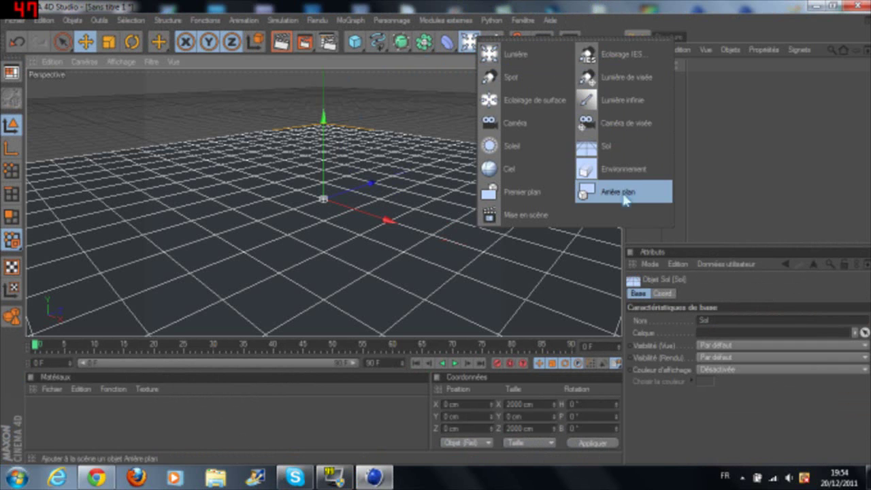
{"action": "left_click", "coordinate": [603, 192]}
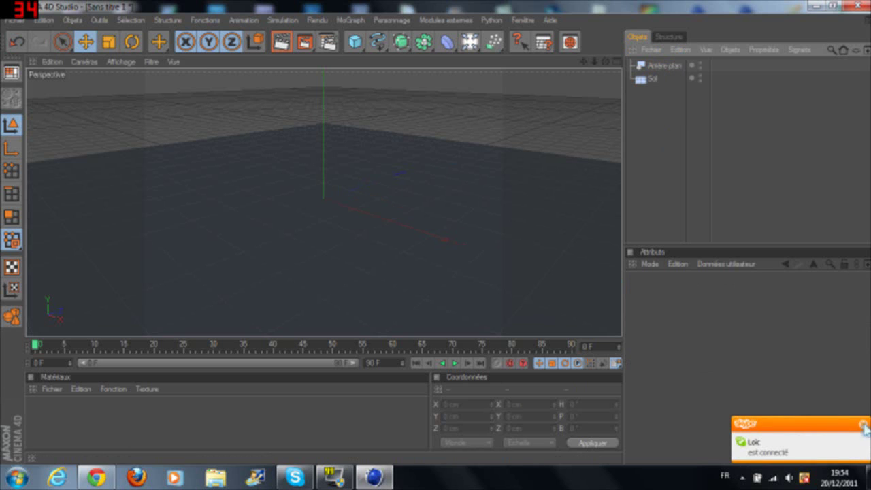
{"action": "left_click", "coordinate": [863, 424]}
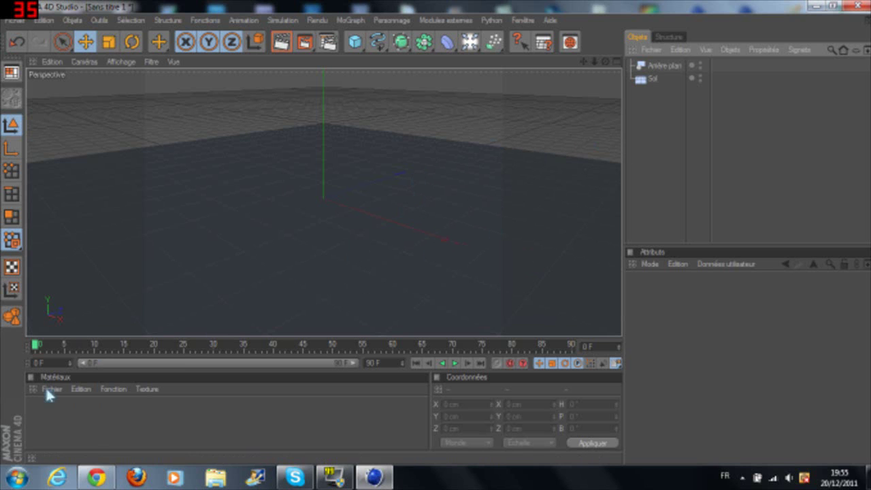
Create a new material and open its Couleur channel in the material editor.
{"action": "double_click", "coordinate": [72, 414]}
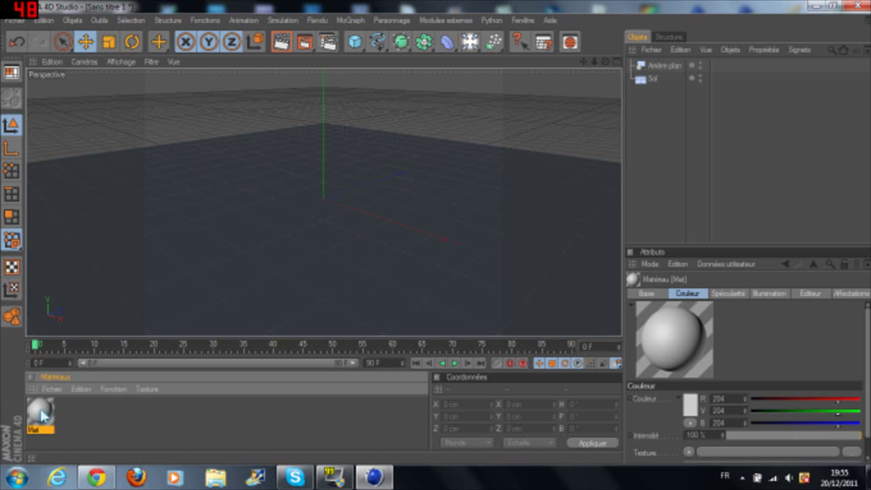
{"action": "double_click", "coordinate": [42, 412]}
{"action": "left_click", "coordinate": [302, 186]}
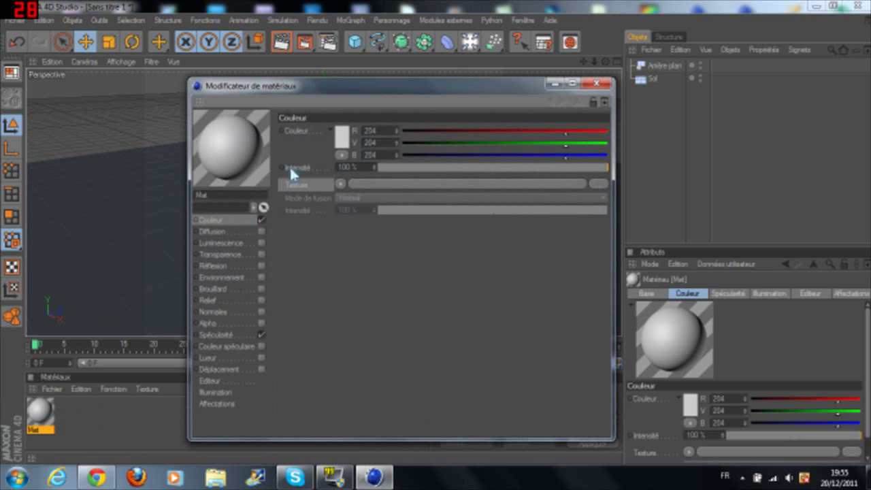
{"action": "left_click", "coordinate": [303, 172]}
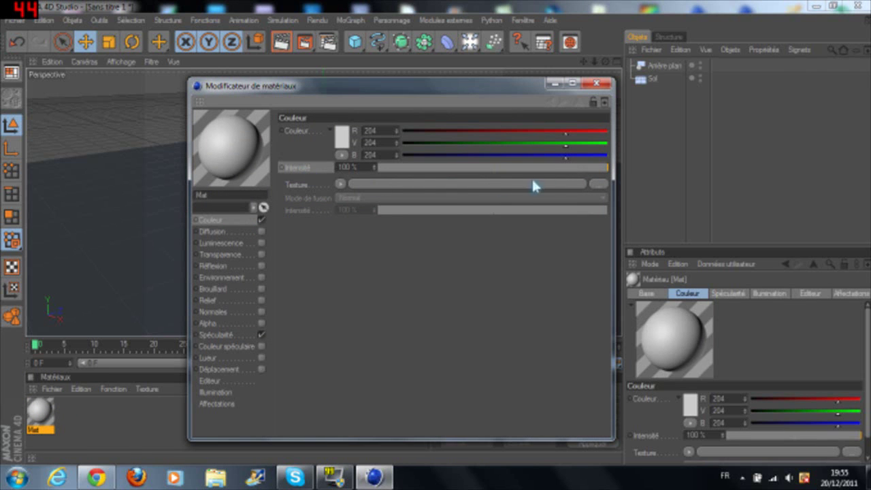
{"action": "left_click", "coordinate": [297, 185]}
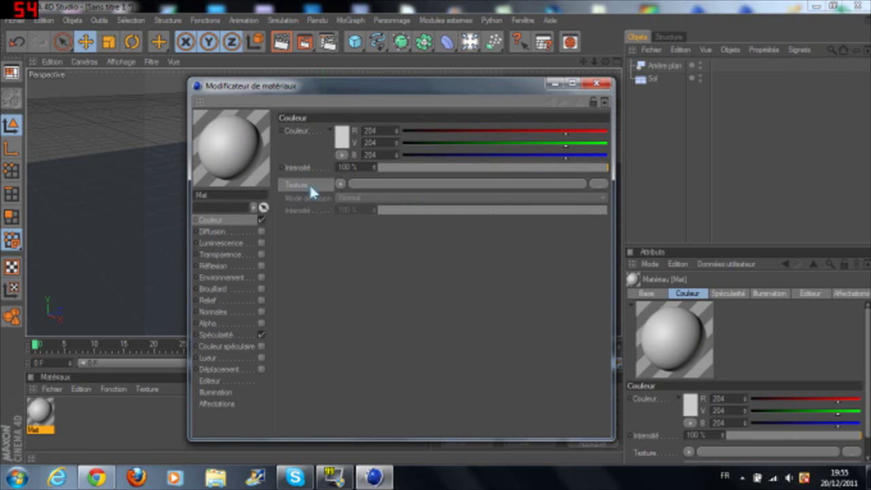
Load the p_Aile.d.avion.3 image as the material's colour texture and close the material editor.
{"action": "left_click", "coordinate": [599, 185]}
{"action": "left_click_drag", "start_coordinate": [439, 215], "coordinate": [439, 286]}
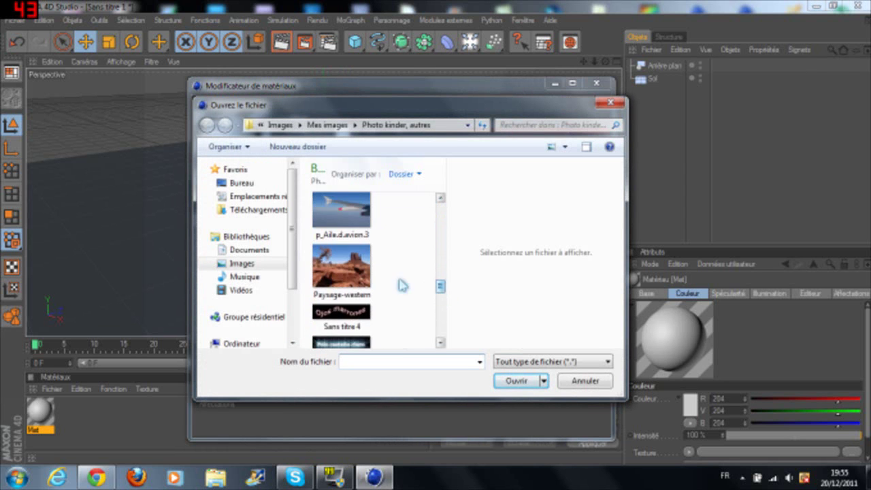
{"action": "double_click", "coordinate": [355, 213]}
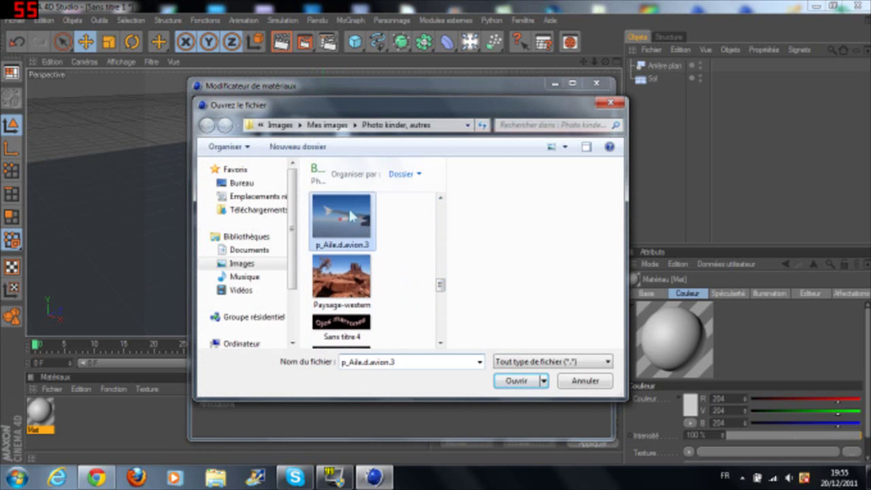
{"action": "left_click", "coordinate": [483, 287]}
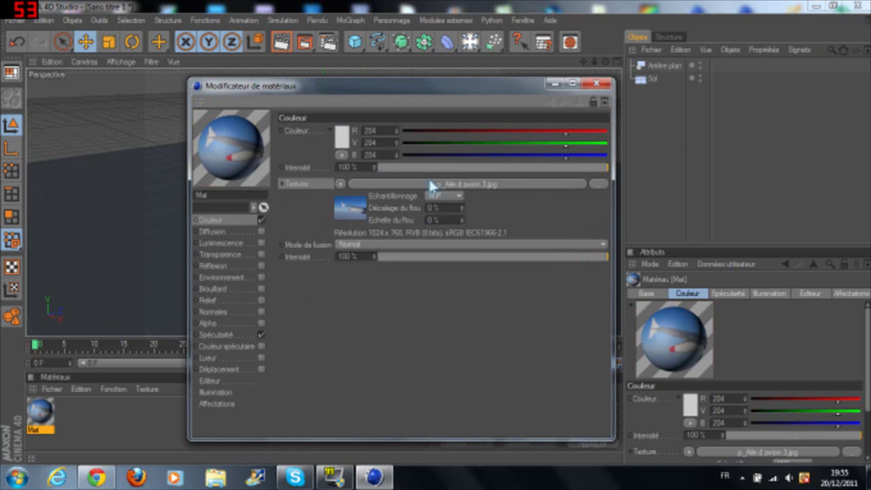
{"action": "left_click", "coordinate": [596, 83]}
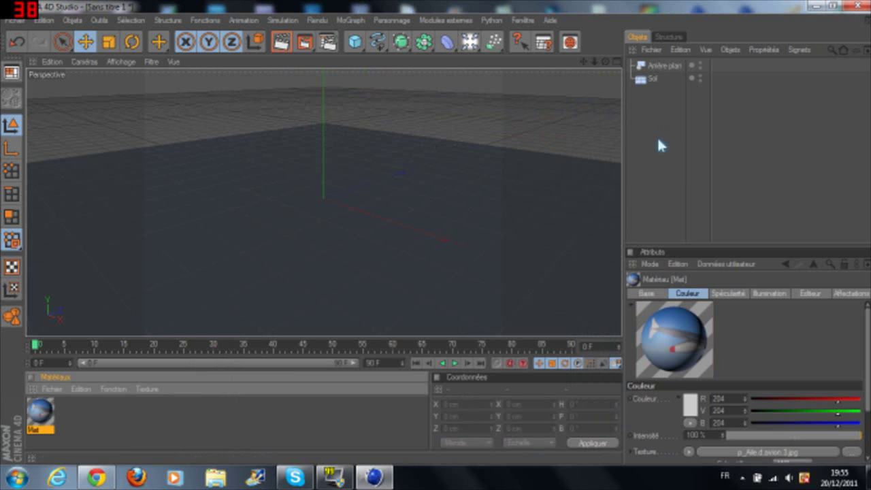
Add a Rendu property to the floor and enable Composition avec le fond.
{"action": "right_click", "coordinate": [656, 84]}
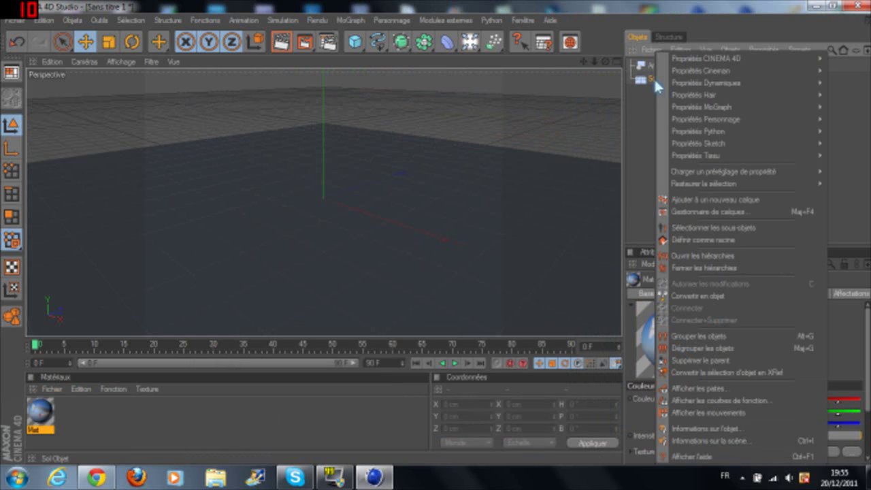
{"action": "mouse_move", "coordinate": [685, 59]}
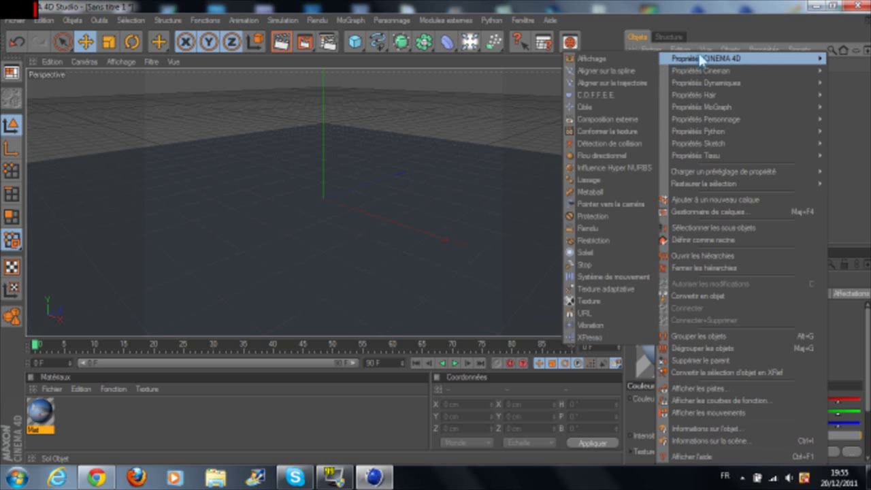
{"action": "left_click", "coordinate": [590, 228]}
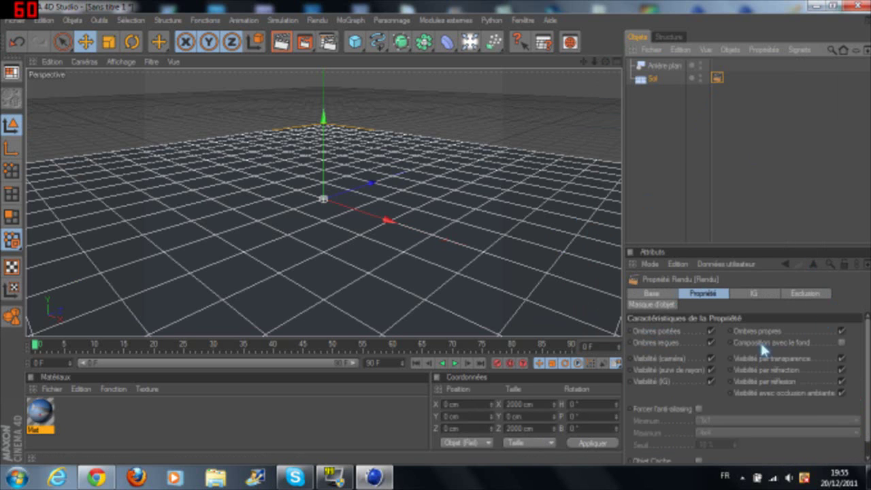
{"action": "left_click", "coordinate": [843, 343]}
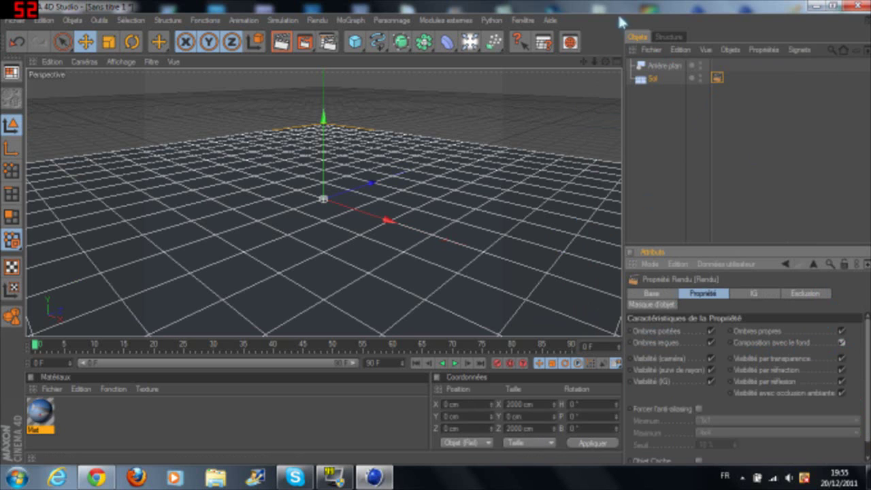
Apply the airplane wing material to both the floor and the background, and render the view to check it.
{"action": "left_click", "coordinate": [41, 417]}
{"action": "left_click_drag", "start_coordinate": [41, 408], "coordinate": [525, 254]}
{"action": "left_click_drag", "start_coordinate": [667, 89], "coordinate": [652, 79]}
{"action": "left_click_drag", "start_coordinate": [40, 421], "coordinate": [190, 391]}
{"action": "left_click_drag", "start_coordinate": [732, 80], "coordinate": [668, 68]}
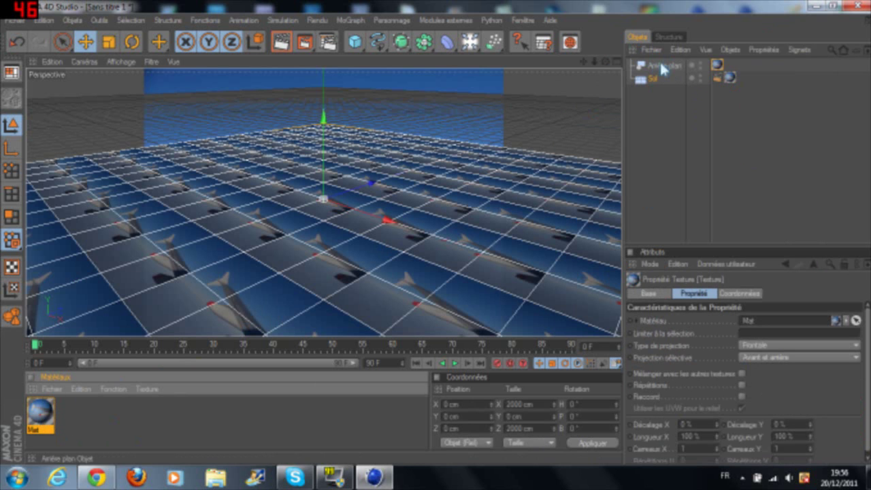
{"action": "left_click", "coordinate": [285, 47]}
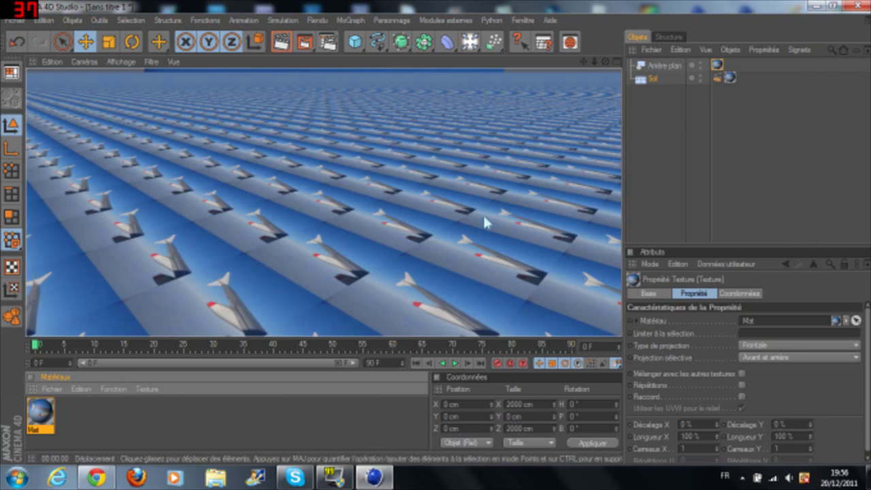
{"action": "left_click", "coordinate": [382, 207]}
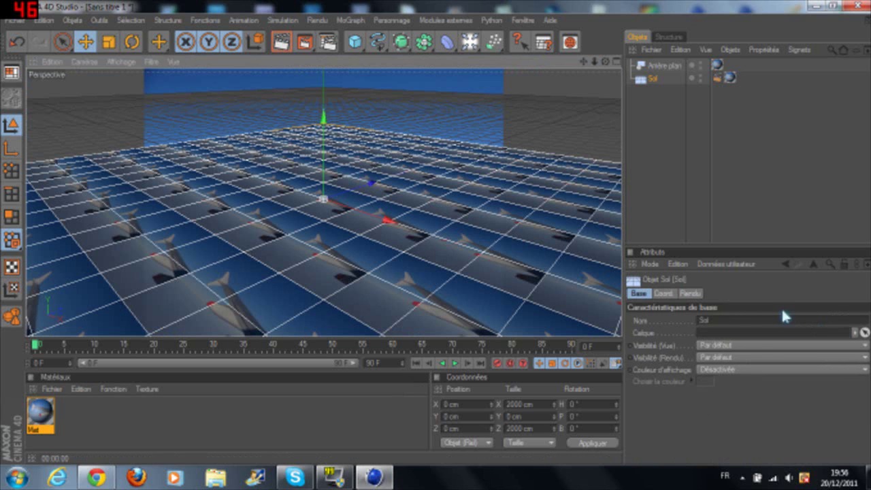
Set the projection type of the floor's texture to Frontale and render the view to check it.
{"action": "left_click", "coordinate": [730, 78]}
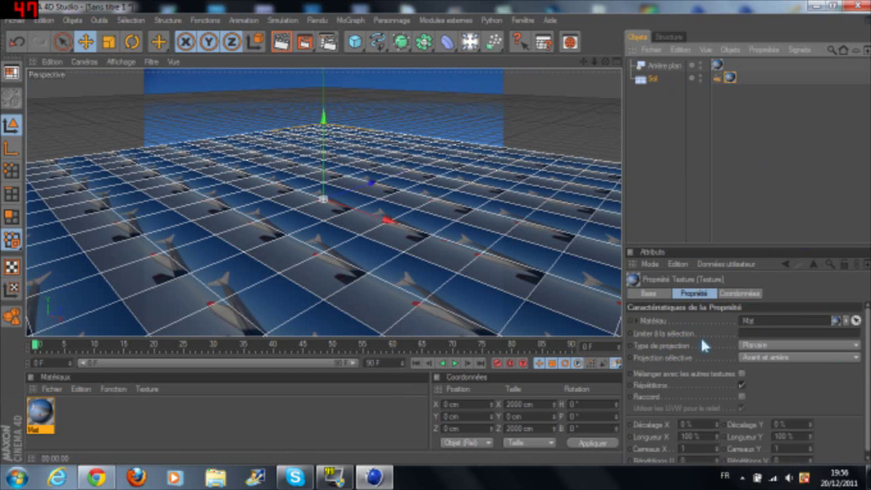
{"action": "left_click", "coordinate": [855, 349]}
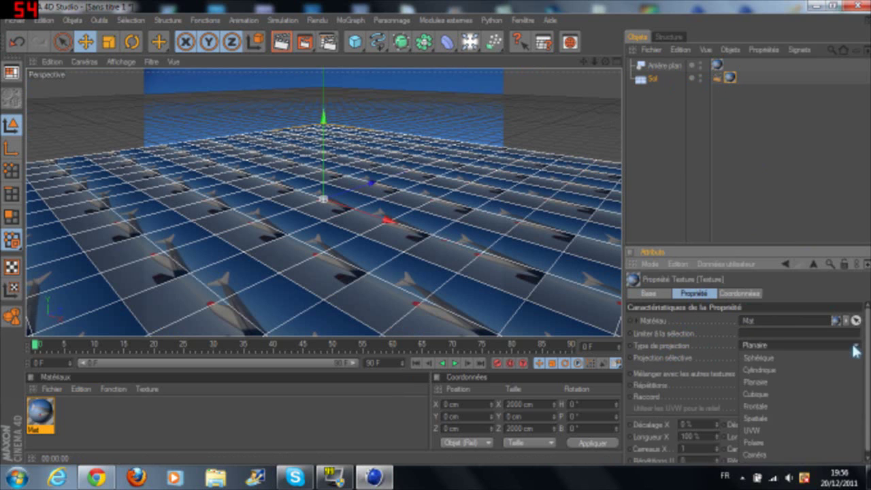
{"action": "left_click", "coordinate": [769, 407]}
{"action": "left_click", "coordinate": [281, 42]}
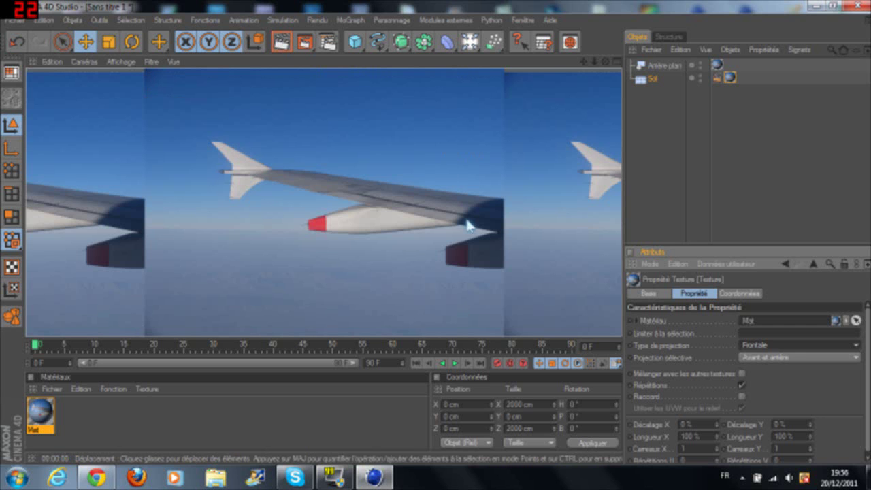
{"action": "left_click", "coordinate": [303, 173]}
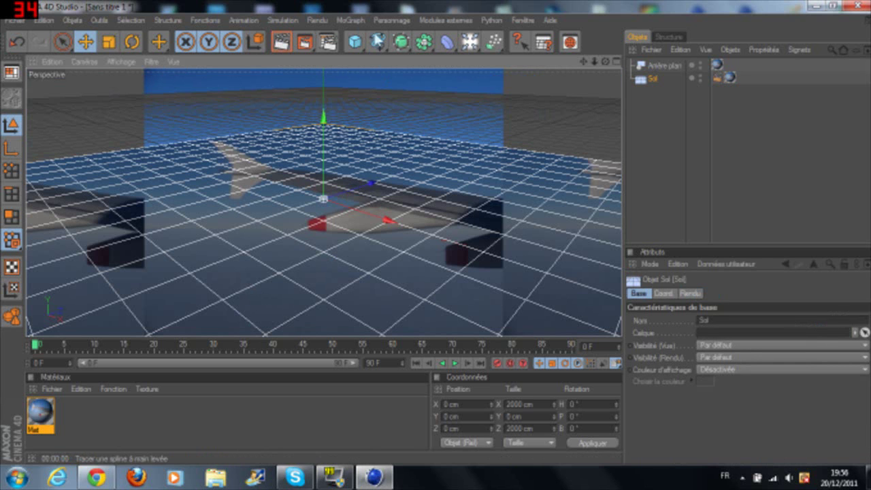
Add a MoGraph text object (Mo Texte) and set its text to "Tuto".
{"action": "left_click", "coordinate": [351, 19]}
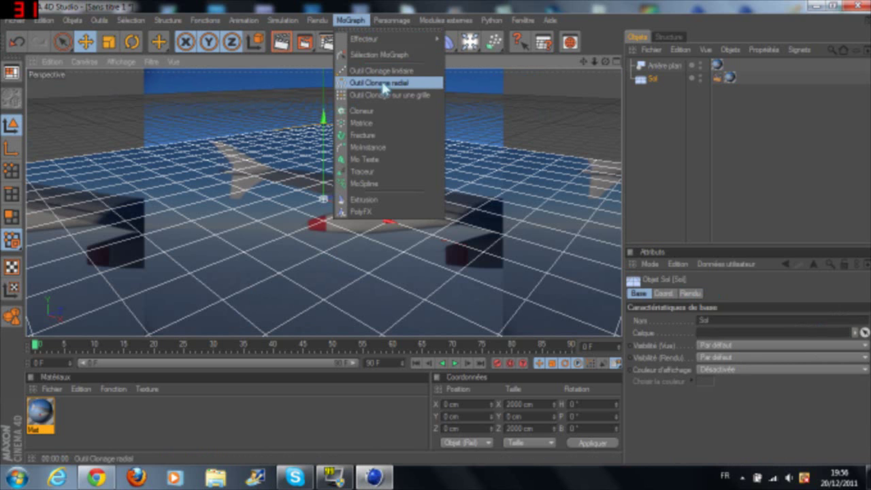
{"action": "left_click", "coordinate": [368, 159]}
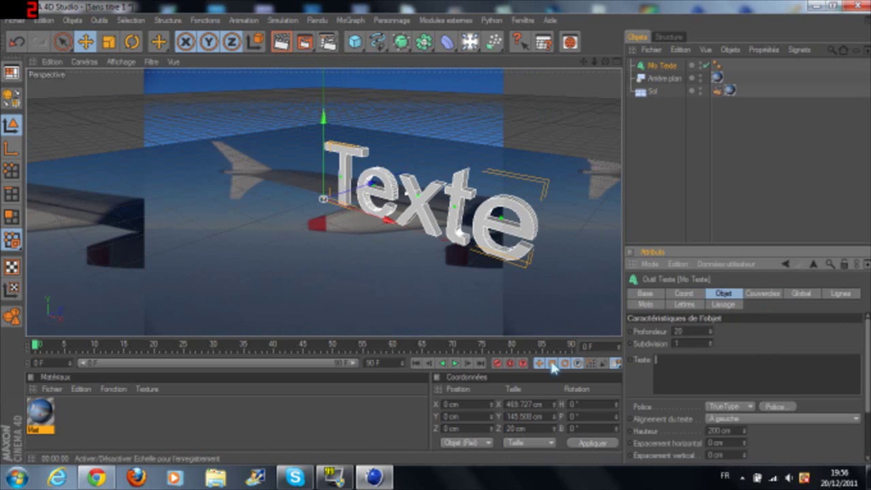
{"action": "type", "text": "uto"}
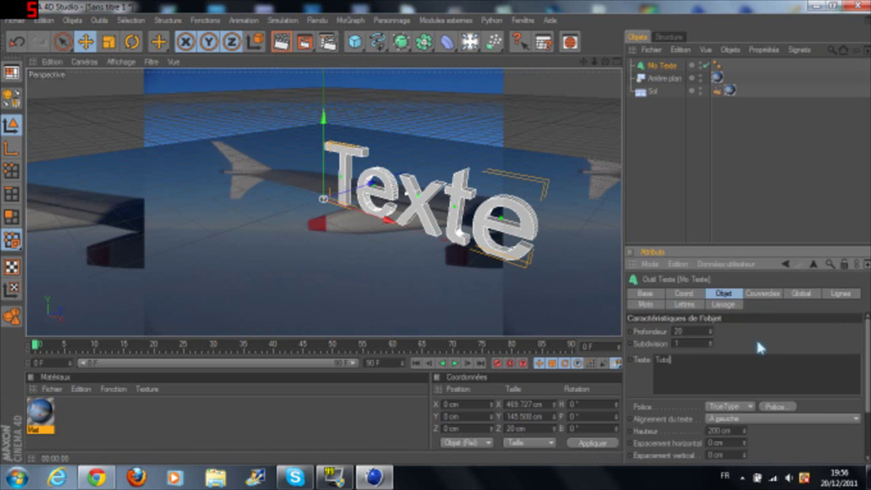
{"action": "left_click", "coordinate": [758, 350]}
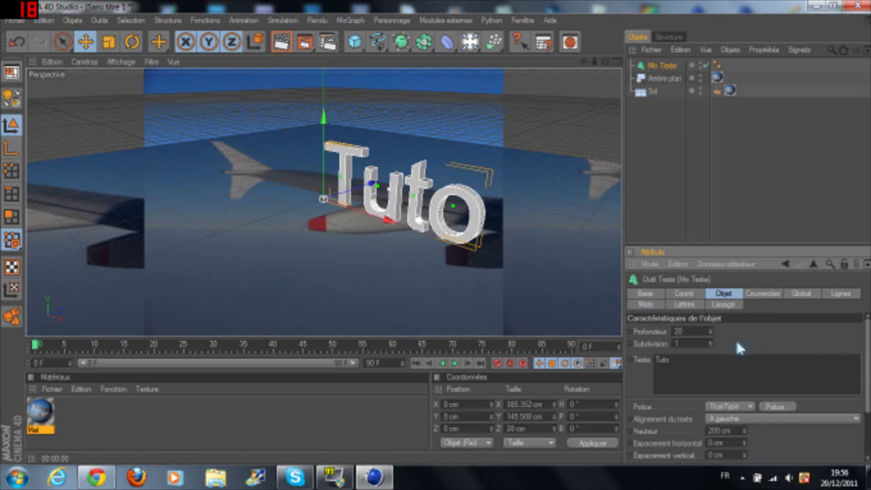
Change the text's font to Slant in the Moyen style.
{"action": "left_click", "coordinate": [766, 408]}
{"action": "scroll", "coordinate": [131, 174], "scroll_direction": "down", "scroll_amount": 1}
{"action": "scroll", "coordinate": [129, 174], "scroll_direction": "down", "scroll_amount": 5}
{"action": "left_click", "coordinate": [128, 136]}
{"action": "left_click", "coordinate": [128, 135]}
{"action": "left_click", "coordinate": [128, 136]}
{"action": "left_click", "coordinate": [128, 195]}
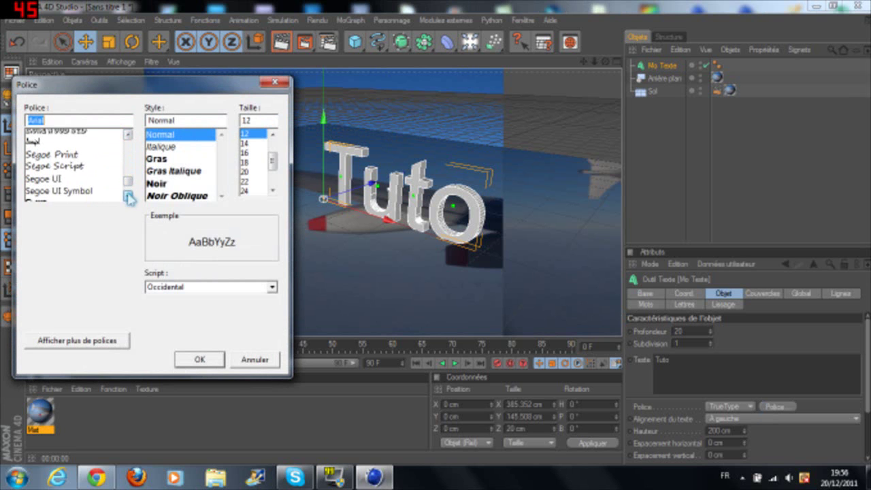
{"action": "left_click", "coordinate": [128, 197]}
{"action": "left_click", "coordinate": [49, 196]}
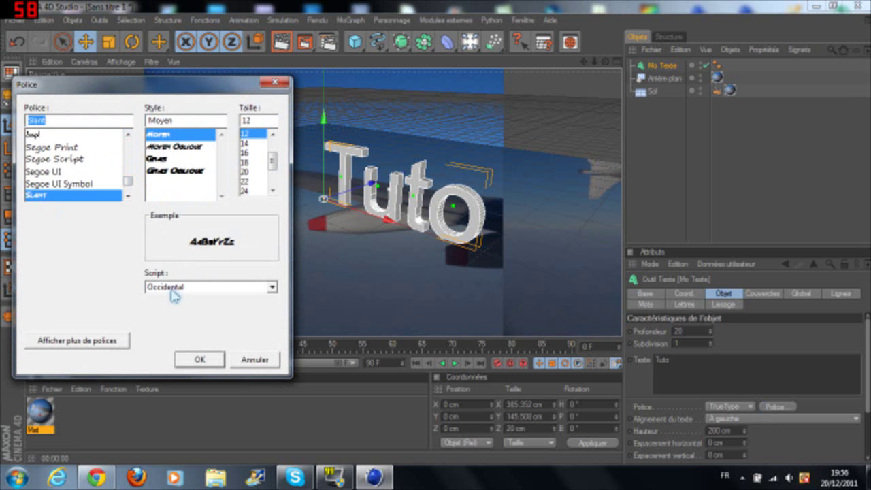
{"action": "left_click", "coordinate": [199, 362]}
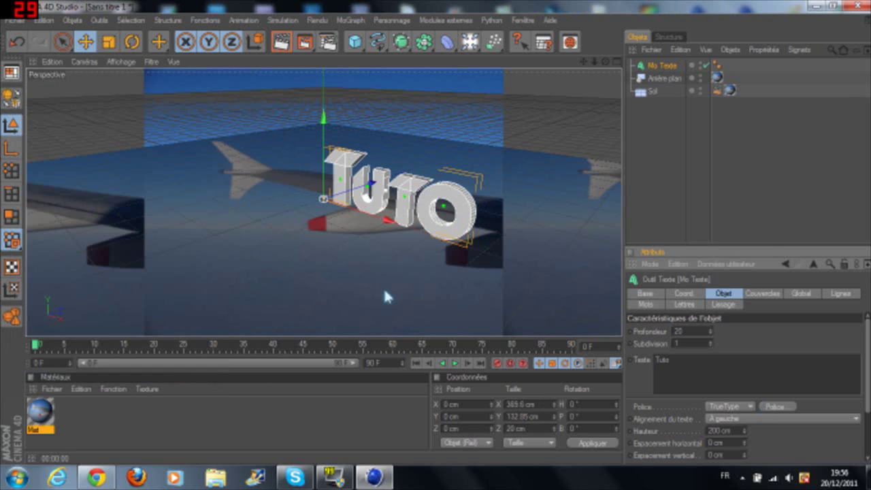
Move the text back and up to about X -65, Y 30, Z 224 cm.
{"action": "left_click_drag", "start_coordinate": [365, 220], "coordinate": [341, 189]}
{"action": "mouse_move", "coordinate": [358, 136]}
{"action": "left_mouse_down"}
{"action": "mouse_move", "coordinate": [358, 145]}
{"action": "mouse_move", "coordinate": [358, 128]}
{"action": "left_mouse_up"}
Lower the floor beneath the text and shift it to about X -649, Y -395, Z 633 cm.
{"action": "left_click", "coordinate": [287, 273]}
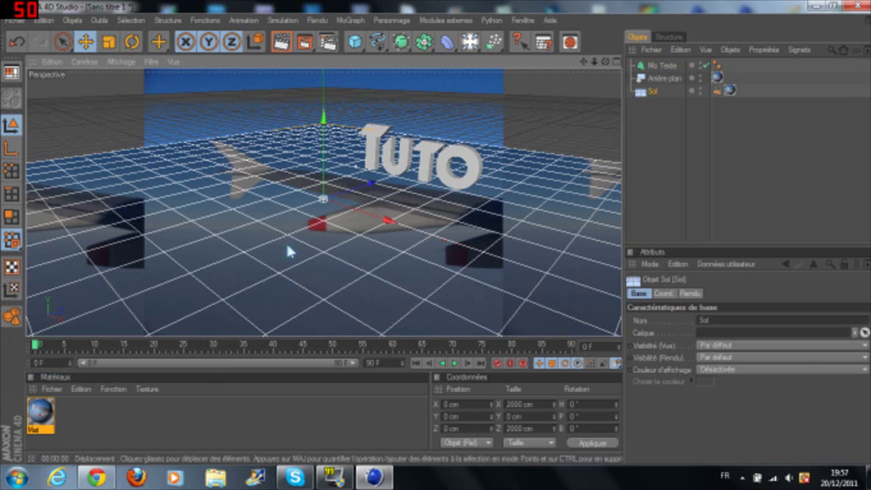
{"action": "left_click_drag", "start_coordinate": [325, 179], "coordinate": [327, 190]}
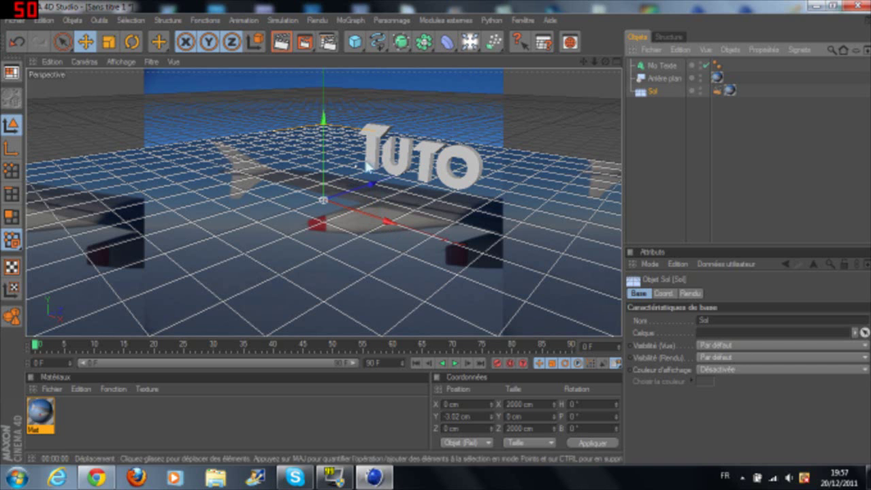
{"action": "left_click_drag", "start_coordinate": [326, 144], "coordinate": [401, 185]}
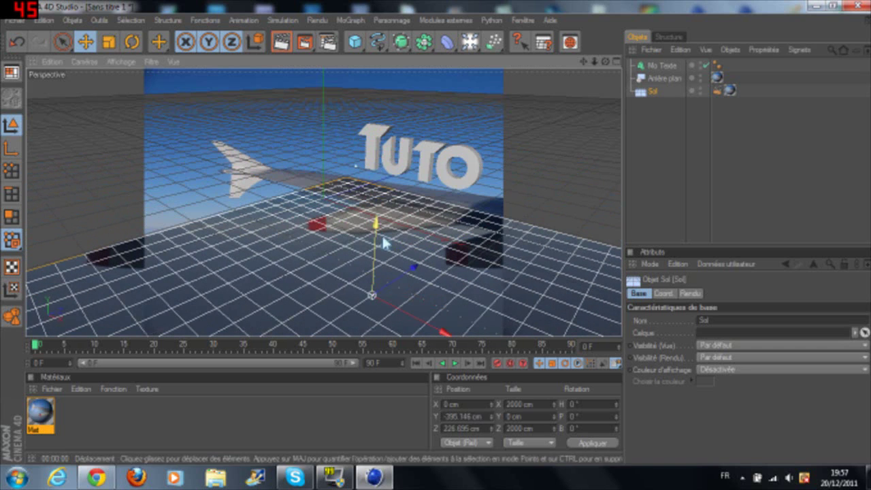
{"action": "left_click_drag", "start_coordinate": [422, 284], "coordinate": [446, 247]}
{"action": "left_click_drag", "start_coordinate": [488, 298], "coordinate": [409, 245]}
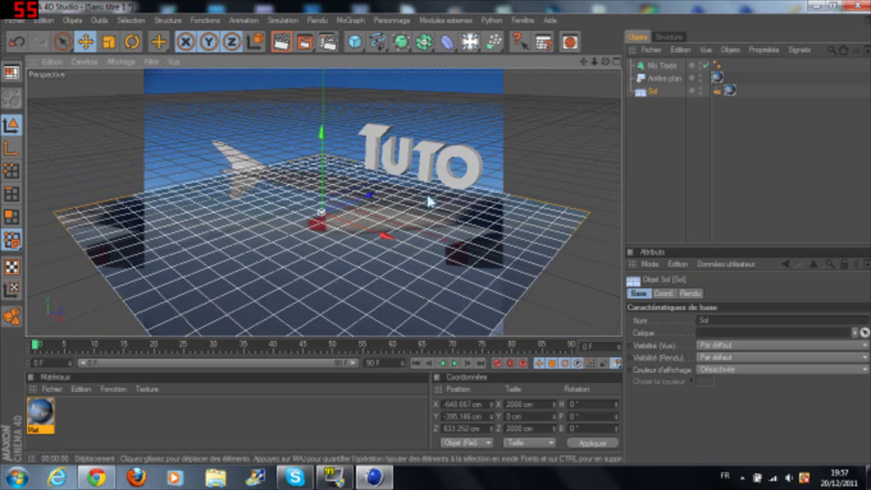
Move the text to about X -172, Y -27 cm, rotate its heading to about 14.8°, and preview-render the view.
{"action": "left_click", "coordinate": [404, 155]}
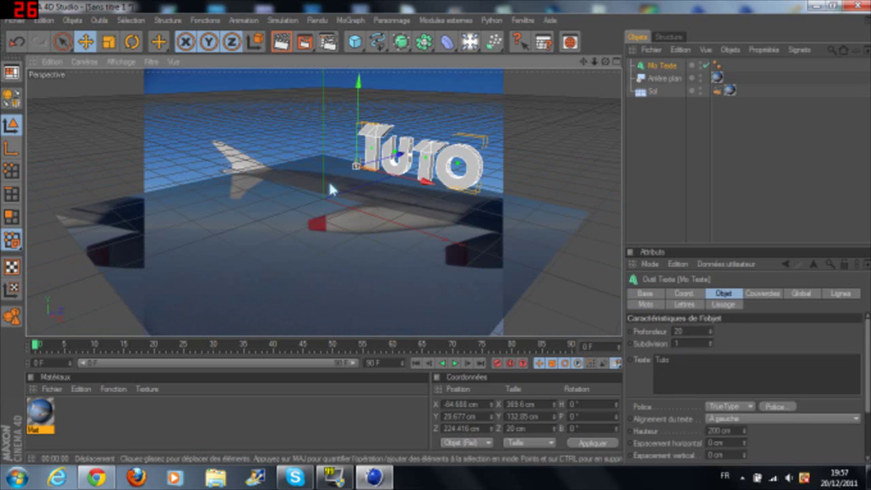
{"action": "left_click_drag", "start_coordinate": [359, 127], "coordinate": [333, 148]}
{"action": "key", "text": "r"}
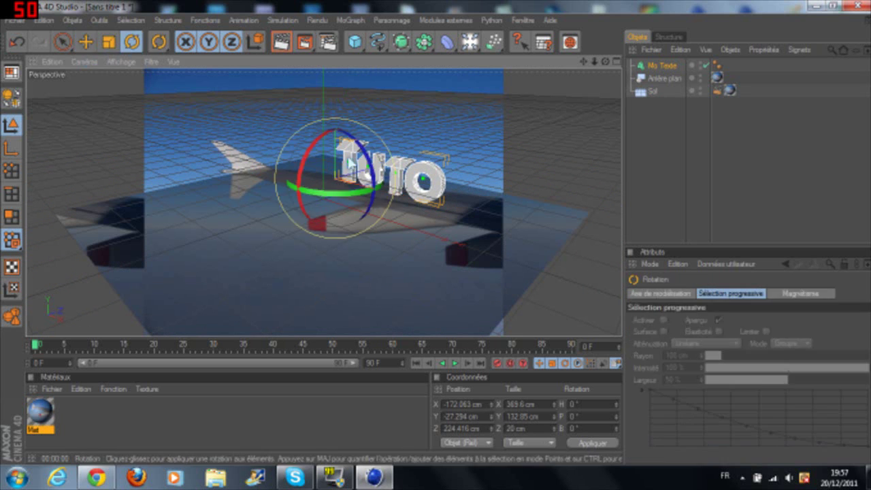
{"action": "mouse_move", "coordinate": [369, 192]}
{"action": "left_mouse_down"}
{"action": "mouse_move", "coordinate": [388, 190]}
{"action": "mouse_move", "coordinate": [376, 189]}
{"action": "left_mouse_up"}
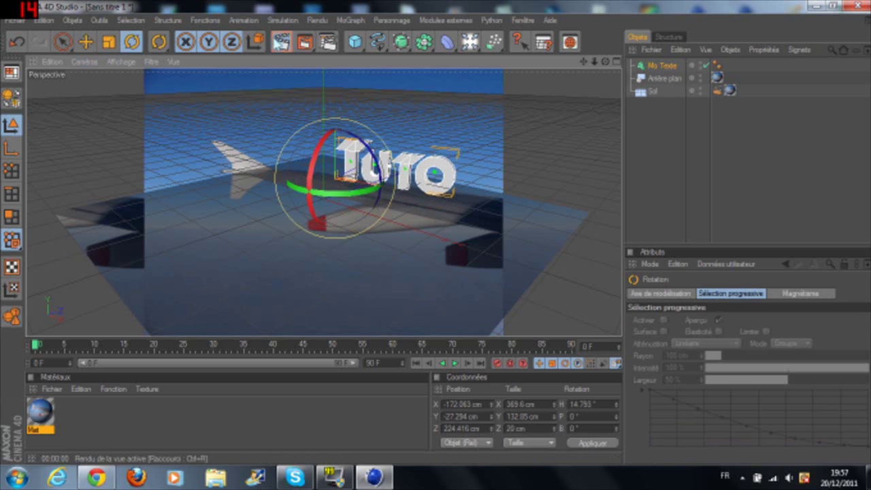
{"action": "left_click", "coordinate": [281, 41]}
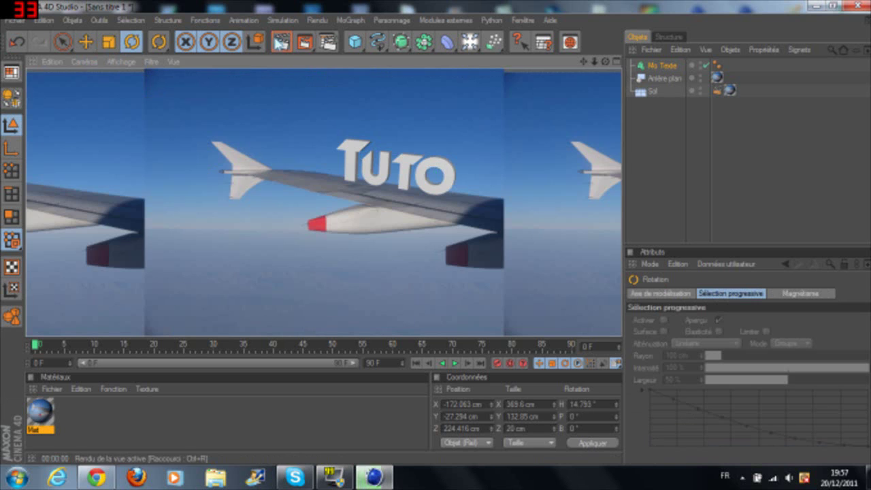
{"action": "left_click", "coordinate": [395, 195]}
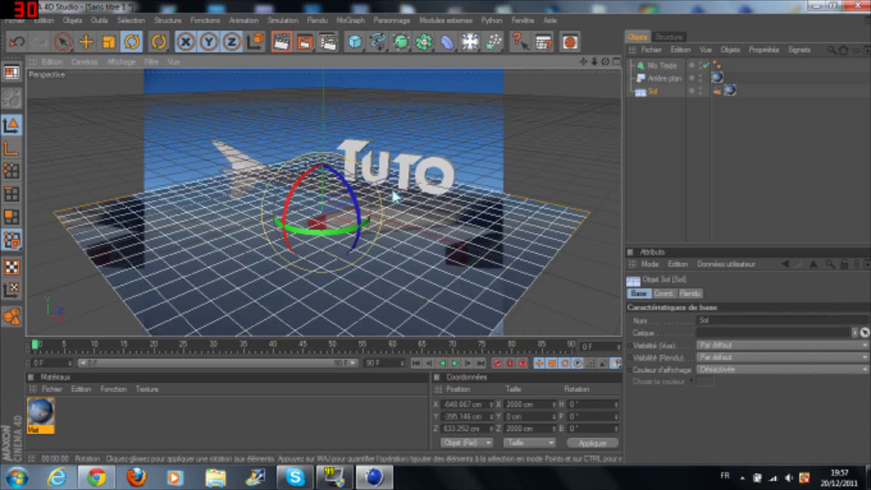
Reposition the text over the wing at about X -252, Y -108, Z 410 cm.
{"action": "left_click", "coordinate": [399, 166]}
{"action": "left_click", "coordinate": [62, 42]}
{"action": "left_click_drag", "start_coordinate": [330, 124], "coordinate": [334, 148]}
{"action": "left_click_drag", "start_coordinate": [366, 176], "coordinate": [389, 161]}
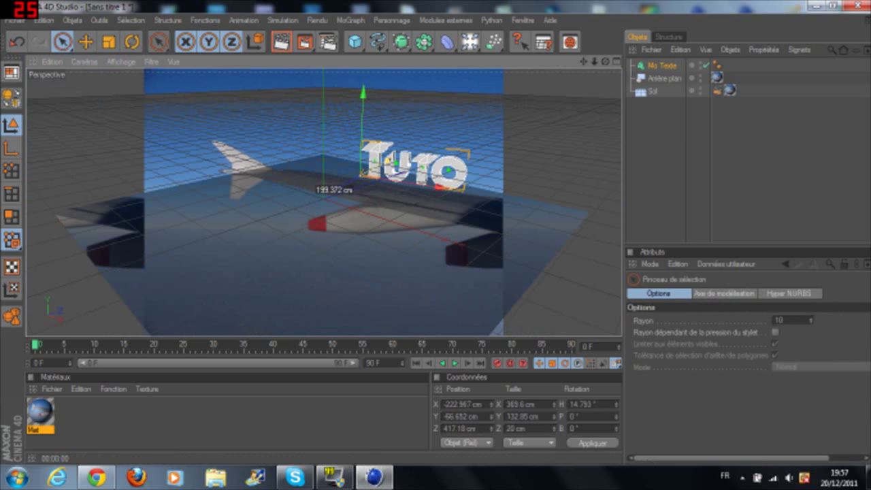
{"action": "left_click_drag", "start_coordinate": [417, 190], "coordinate": [408, 189]}
{"action": "left_click_drag", "start_coordinate": [357, 144], "coordinate": [339, 164]}
Rotate the text's heading to about 5.7° to follow the wing and preview-render the view.
{"action": "left_click", "coordinate": [131, 42]}
{"action": "mouse_move", "coordinate": [405, 199]}
{"action": "left_mouse_down"}
{"action": "mouse_move", "coordinate": [386, 204]}
{"action": "mouse_move", "coordinate": [388, 197]}
{"action": "left_mouse_up"}
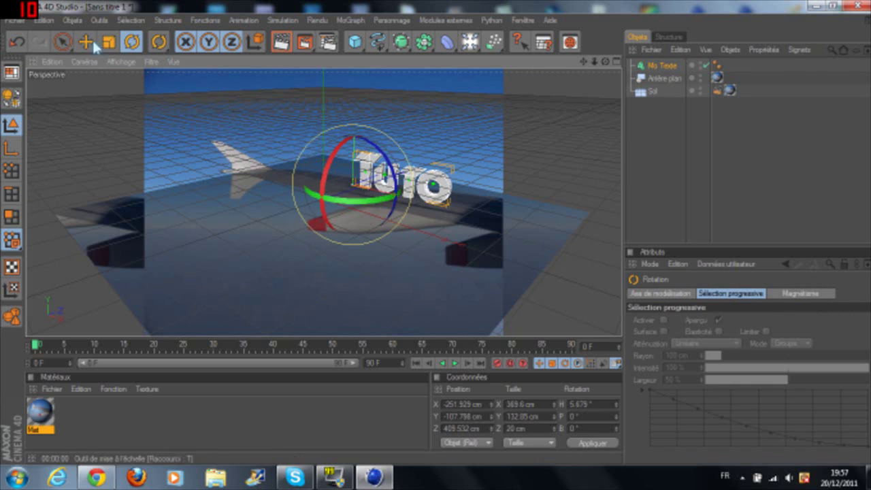
{"action": "left_click", "coordinate": [68, 41]}
{"action": "left_click", "coordinate": [282, 41]}
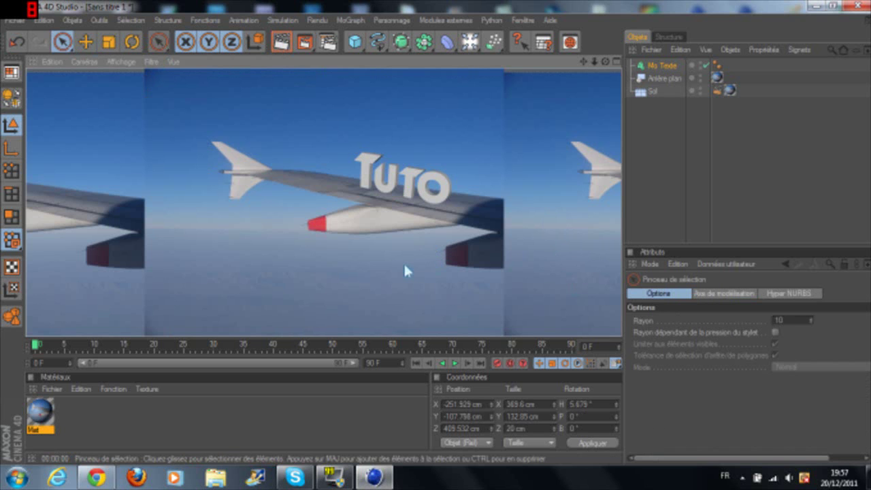
{"action": "left_click", "coordinate": [294, 269]}
Create a new material and set its colour to pure red (R 255, V 0, B 0).
{"action": "double_click", "coordinate": [83, 401]}
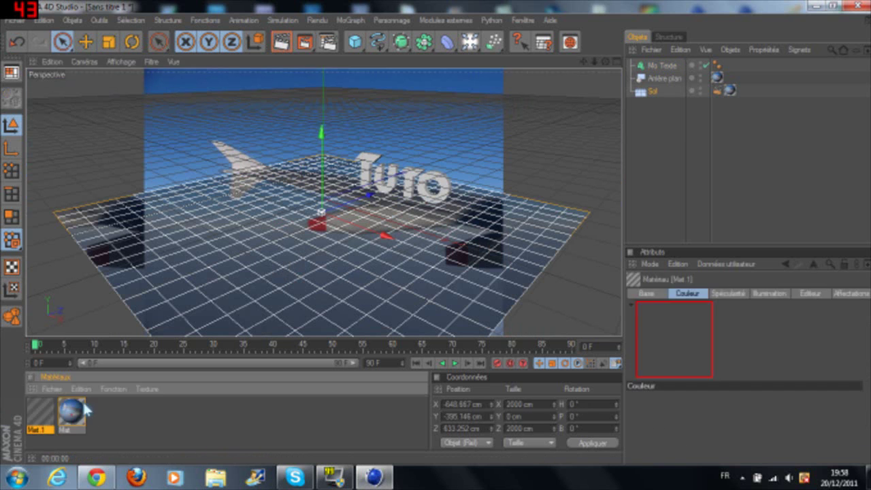
{"action": "double_click", "coordinate": [40, 413]}
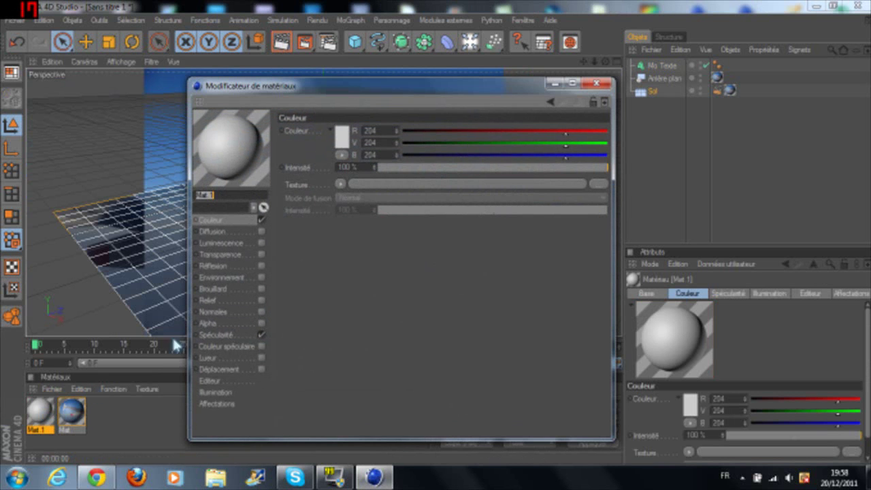
{"action": "left_click", "coordinate": [343, 139]}
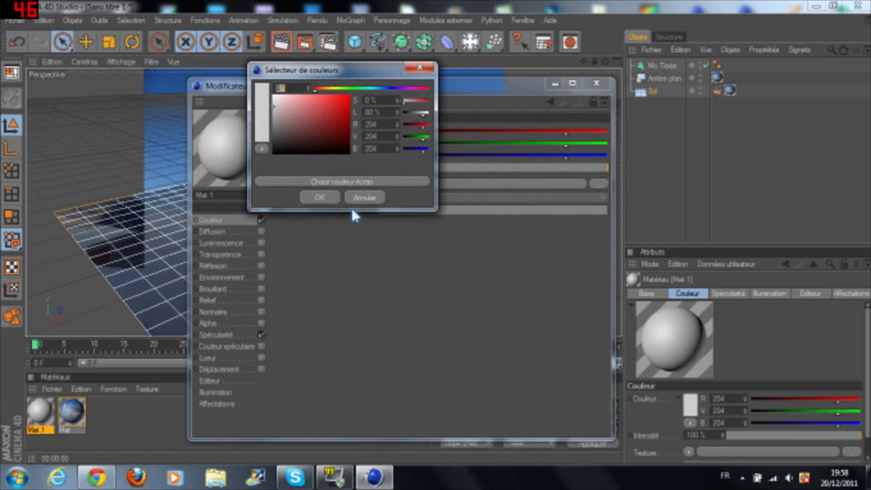
{"action": "left_click_drag", "start_coordinate": [313, 146], "coordinate": [349, 96]}
{"action": "left_click", "coordinate": [319, 196]}
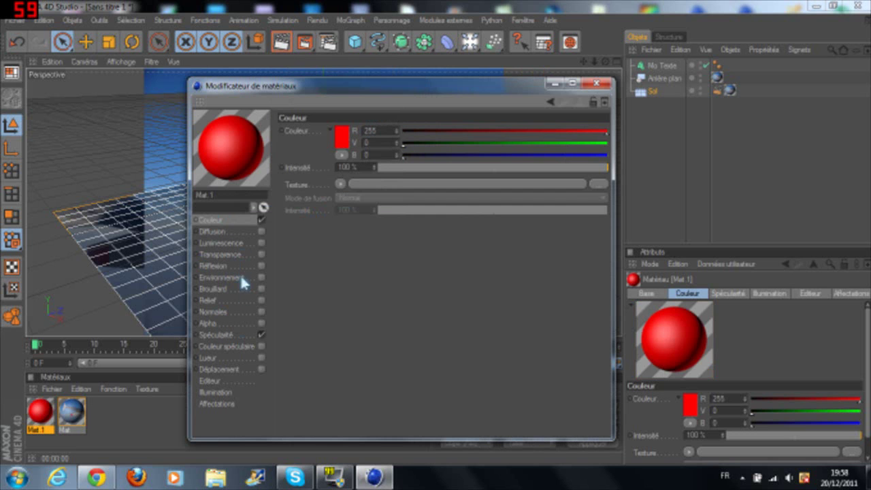
Enable reflection on the red material at 20% intensity and close the material editor.
{"action": "left_click", "coordinate": [262, 266]}
{"action": "left_click_drag", "start_coordinate": [409, 167], "coordinate": [430, 168]}
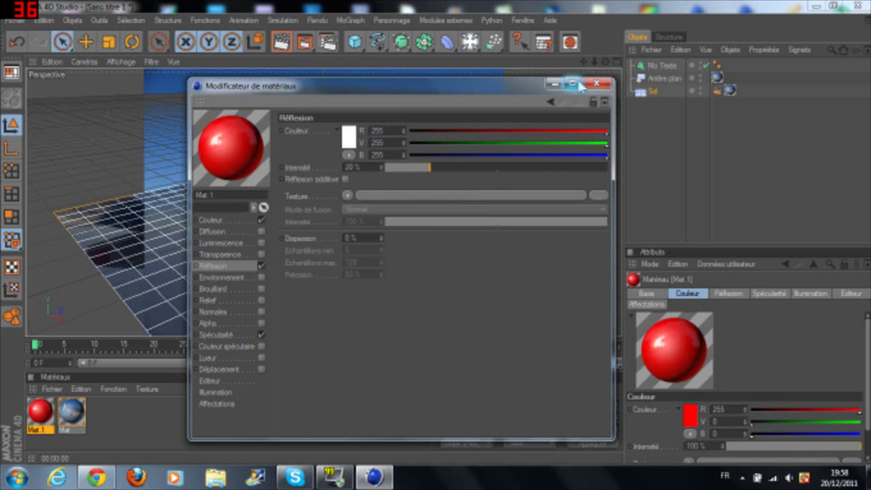
{"action": "left_click", "coordinate": [596, 85]}
Apply the red material to the Mo Texte object and preview-render the view.
{"action": "left_click_drag", "start_coordinate": [219, 332], "coordinate": [666, 68]}
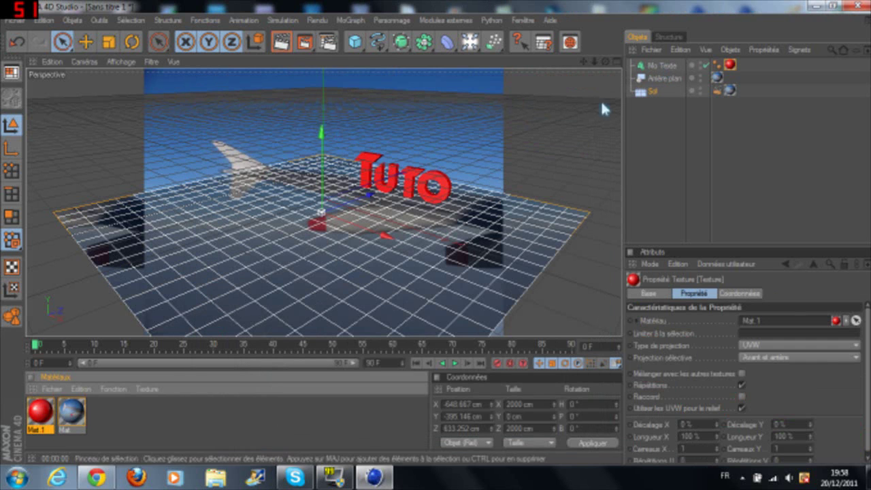
{"action": "left_click", "coordinate": [281, 42]}
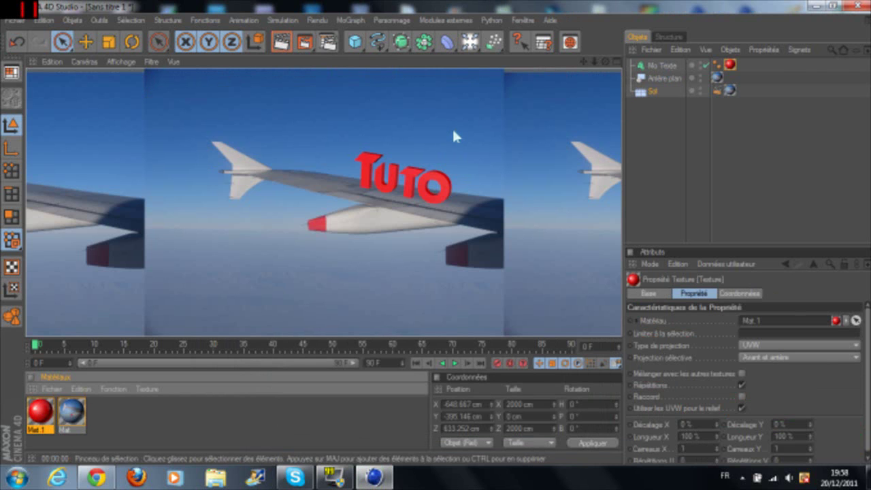
{"action": "left_click", "coordinate": [452, 129]}
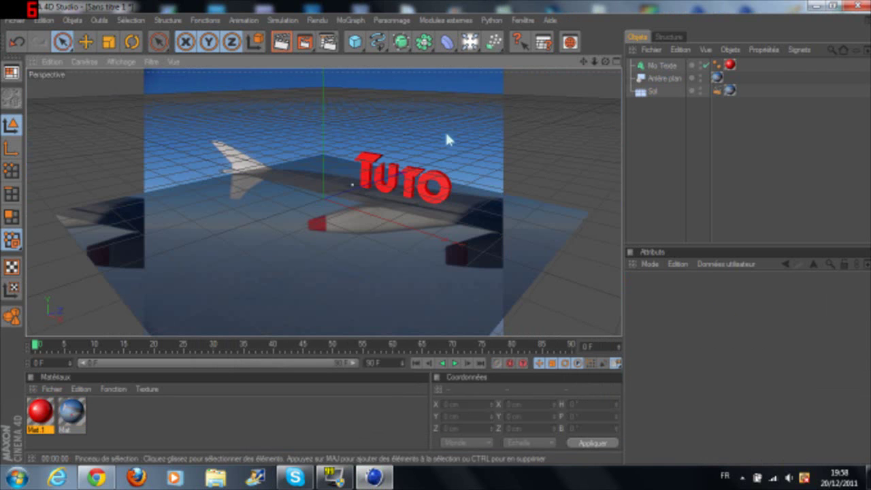
Add a light (Lumière) to the scene and set its shadows to Raytrace (ombres franches).
{"action": "left_click", "coordinate": [476, 45]}
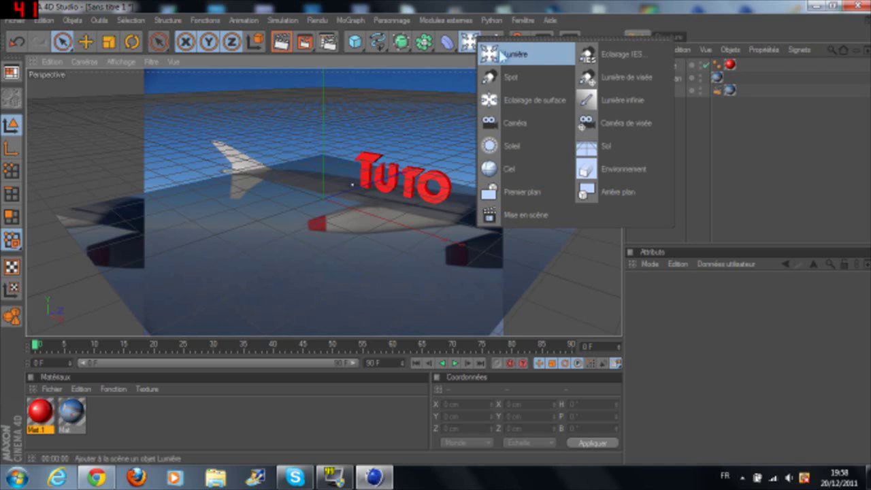
{"action": "left_click", "coordinate": [462, 48]}
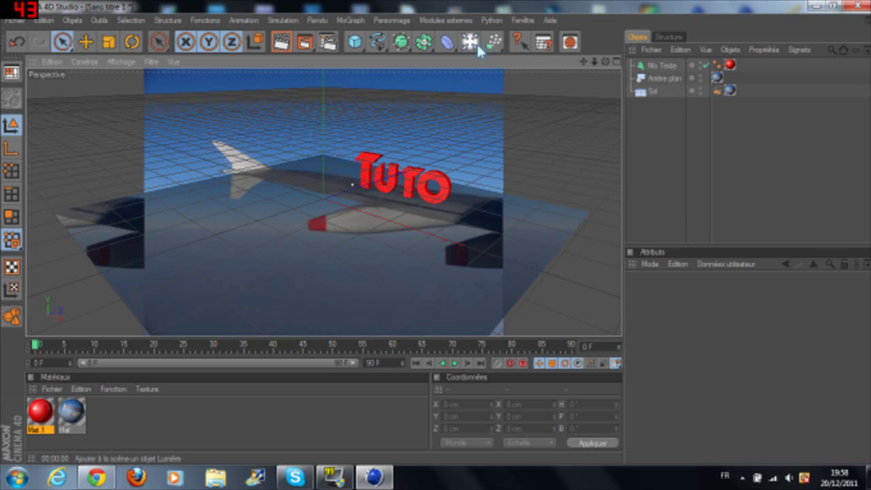
{"action": "left_click", "coordinate": [475, 45]}
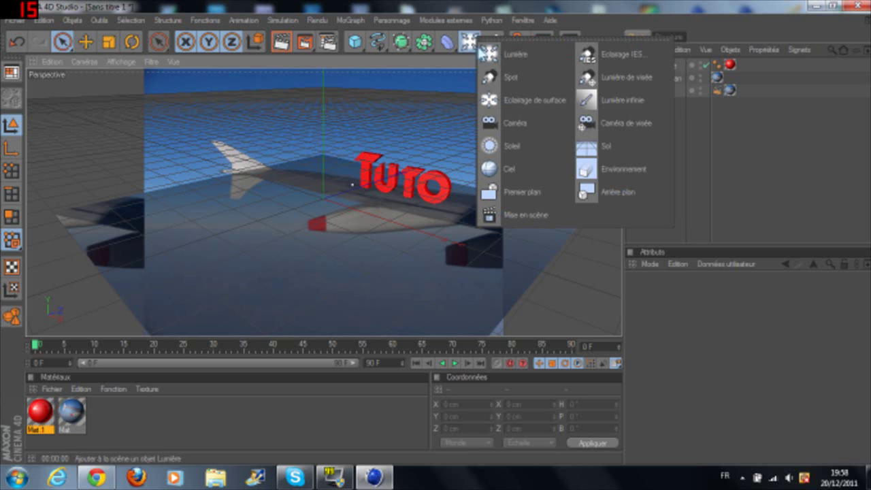
{"action": "left_click", "coordinate": [514, 58]}
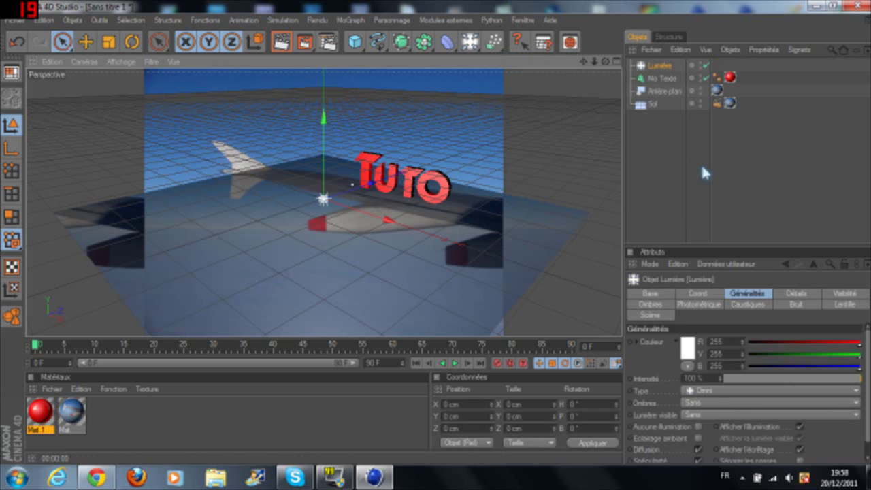
{"action": "left_click", "coordinate": [651, 305]}
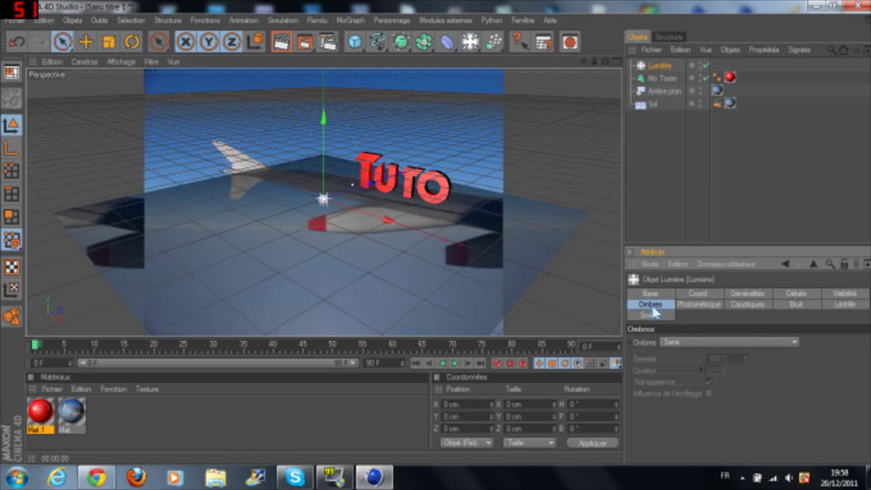
{"action": "left_click", "coordinate": [738, 340]}
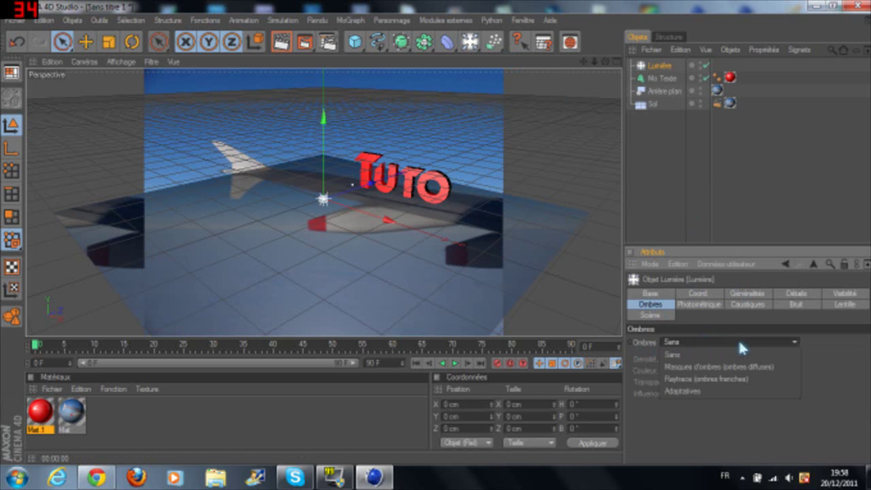
{"action": "left_click", "coordinate": [734, 384]}
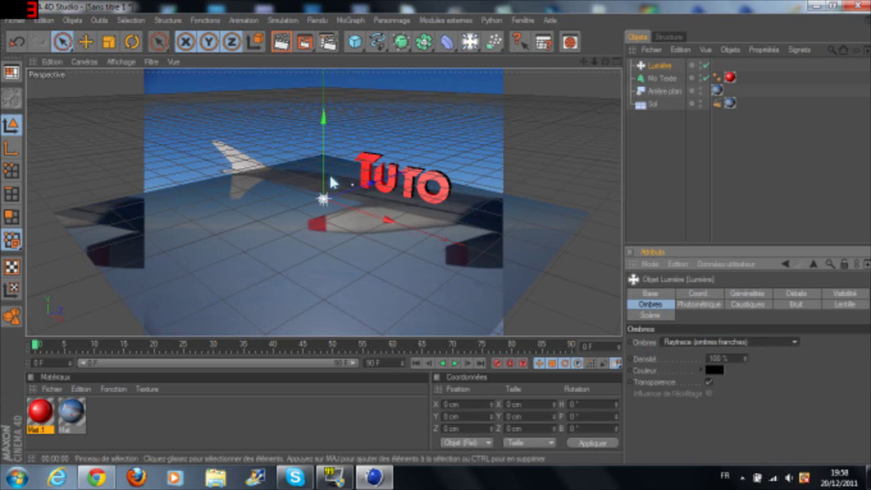
Raise the light to about Y 174 cm and preview-render the shadow it casts.
{"action": "left_click_drag", "start_coordinate": [325, 185], "coordinate": [323, 130]}
{"action": "left_click", "coordinate": [283, 48]}
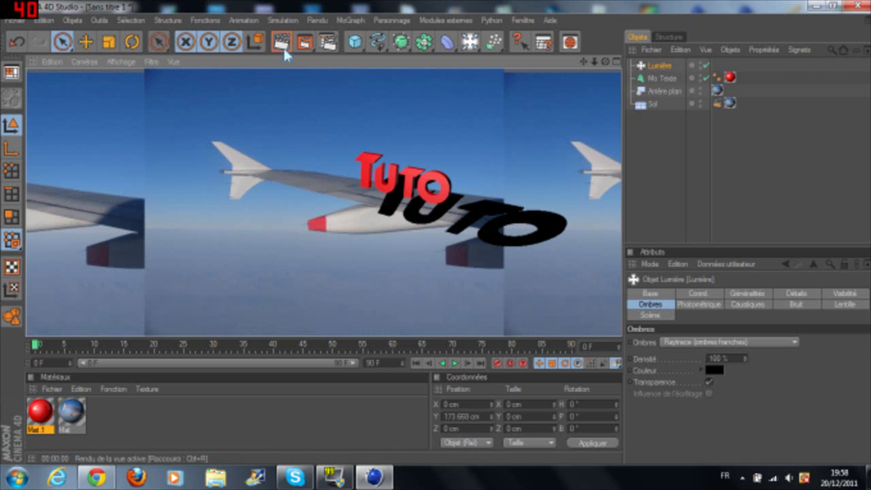
{"action": "left_click", "coordinate": [314, 185]}
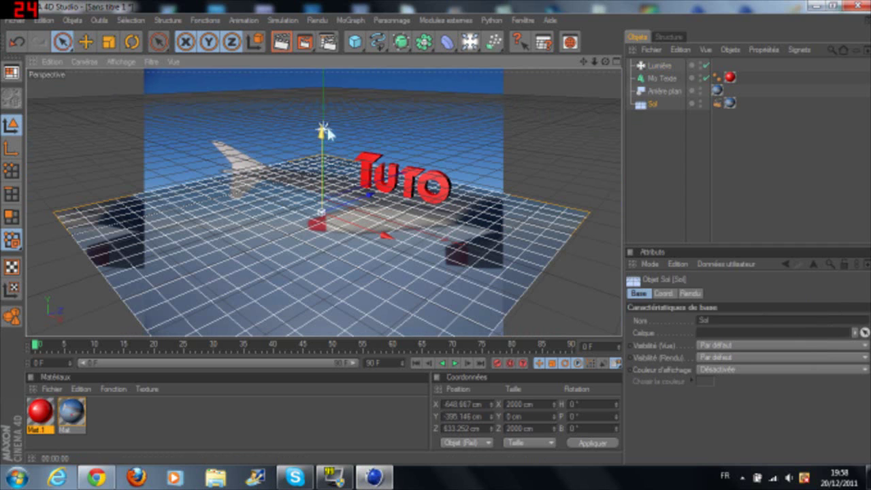
Move the light down and back to about Y 59, Z 87 cm and preview-render the view.
{"action": "left_click", "coordinate": [658, 65]}
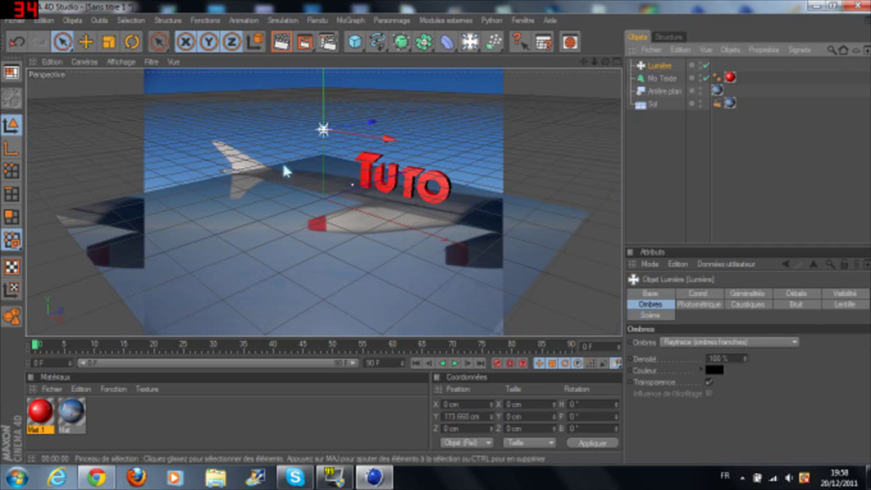
{"action": "left_click_drag", "start_coordinate": [325, 112], "coordinate": [349, 153]}
{"action": "left_click", "coordinate": [281, 41]}
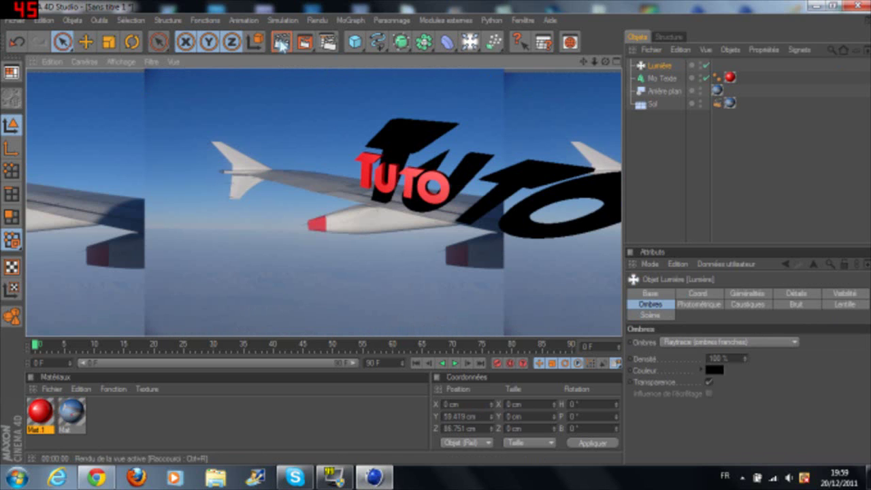
{"action": "left_click", "coordinate": [309, 143]}
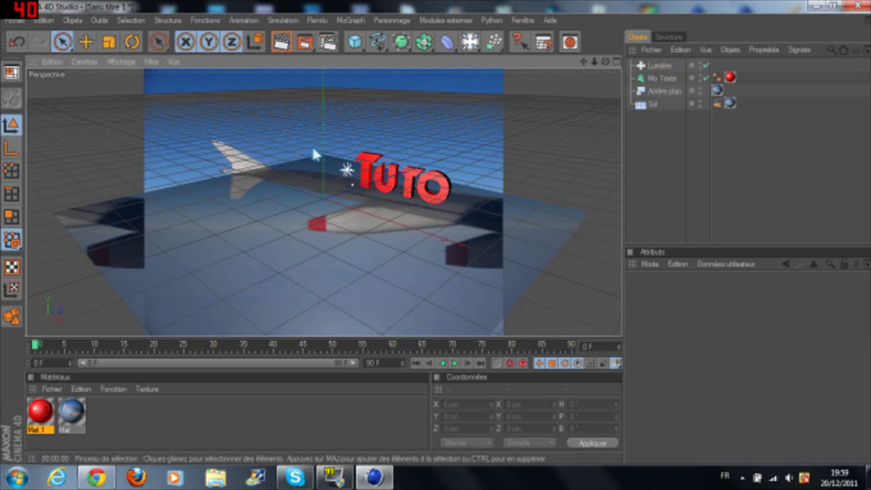
Change the light's shadows to Masques d'ombres (ombres diffuses) and preview-render the view.
{"action": "left_click", "coordinate": [346, 170]}
{"action": "left_click", "coordinate": [763, 341]}
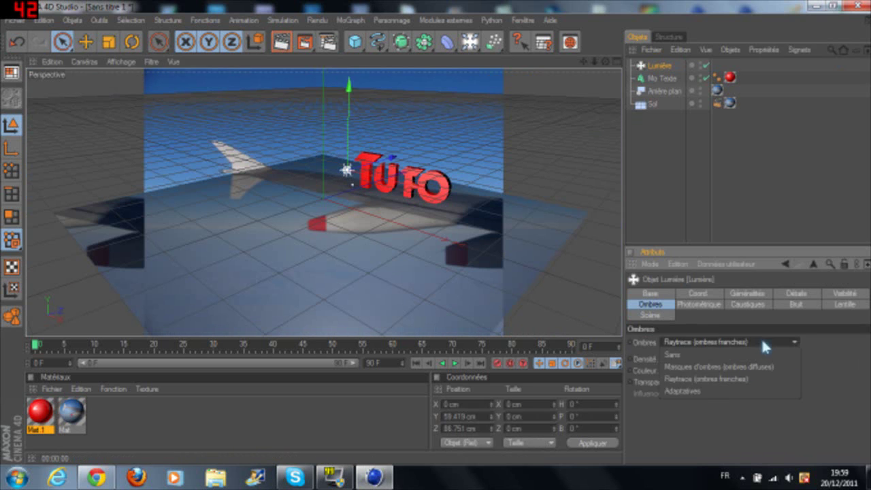
{"action": "left_click", "coordinate": [719, 367]}
{"action": "left_click", "coordinate": [281, 47]}
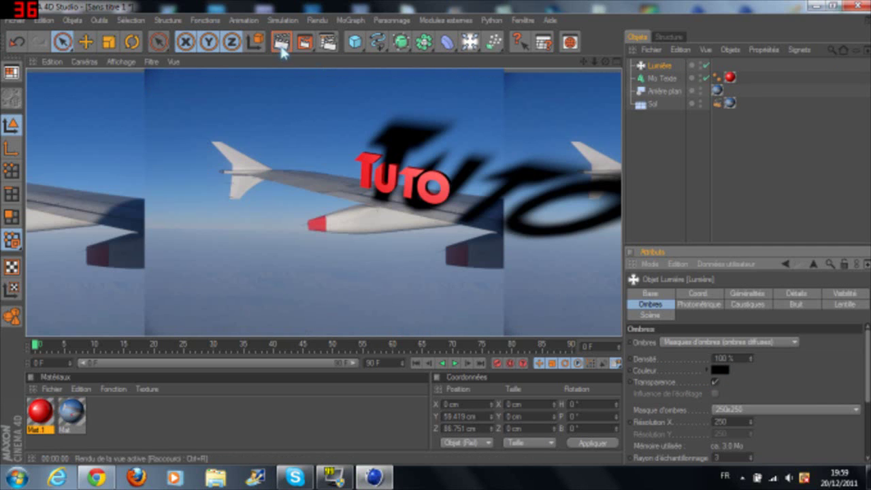
{"action": "left_click", "coordinate": [346, 175]}
Move the light close to the text at about Y 8, Z 218 cm and preview-render the shadow.
{"action": "left_click", "coordinate": [348, 173]}
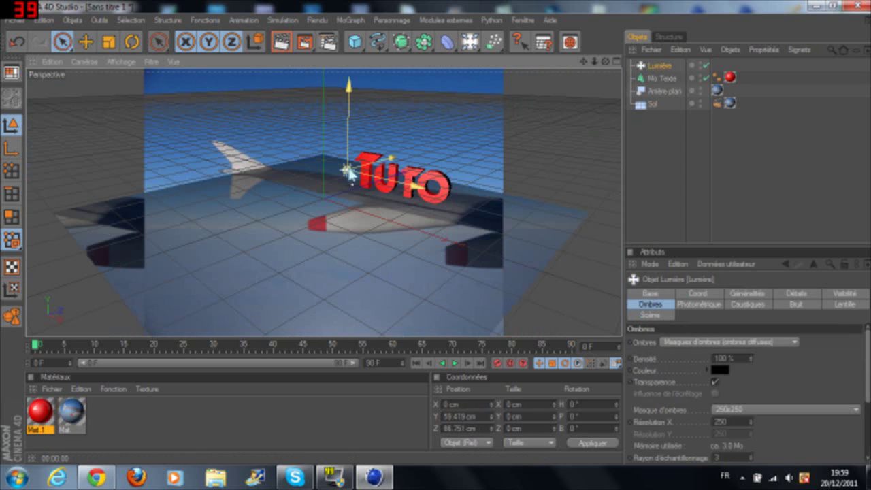
{"action": "left_click_drag", "start_coordinate": [375, 166], "coordinate": [393, 148]}
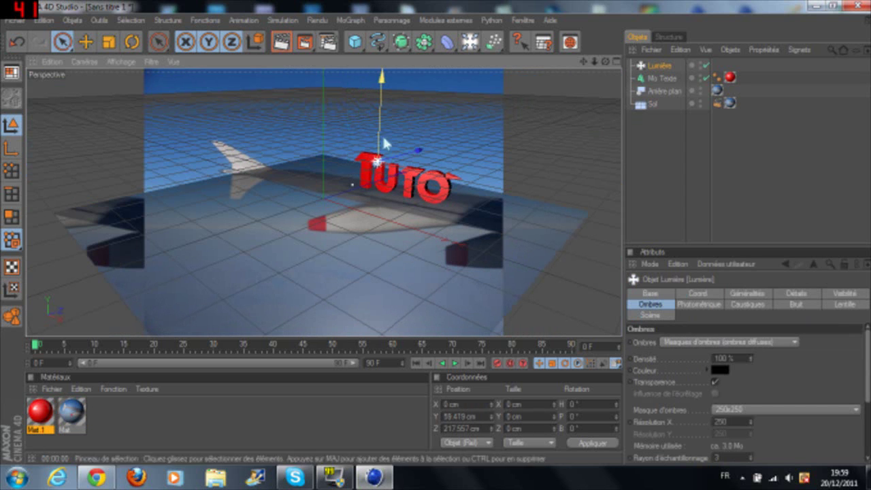
{"action": "left_click", "coordinate": [282, 42]}
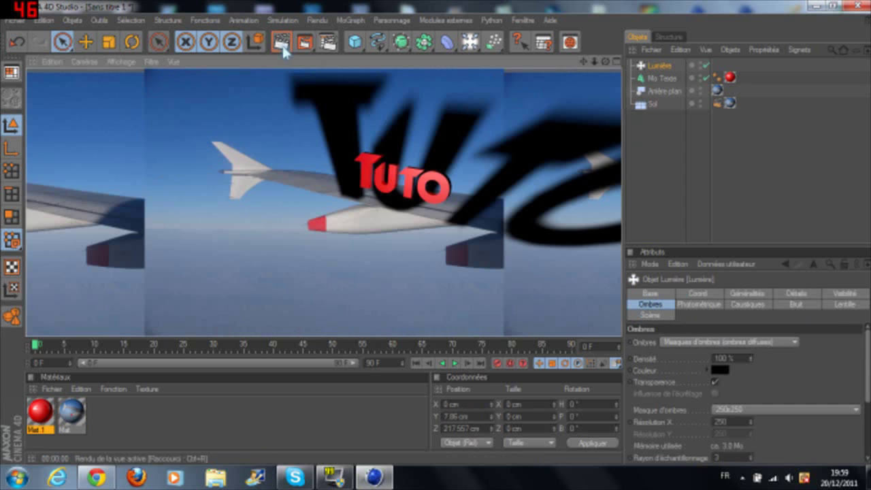
{"action": "left_click", "coordinate": [344, 181]}
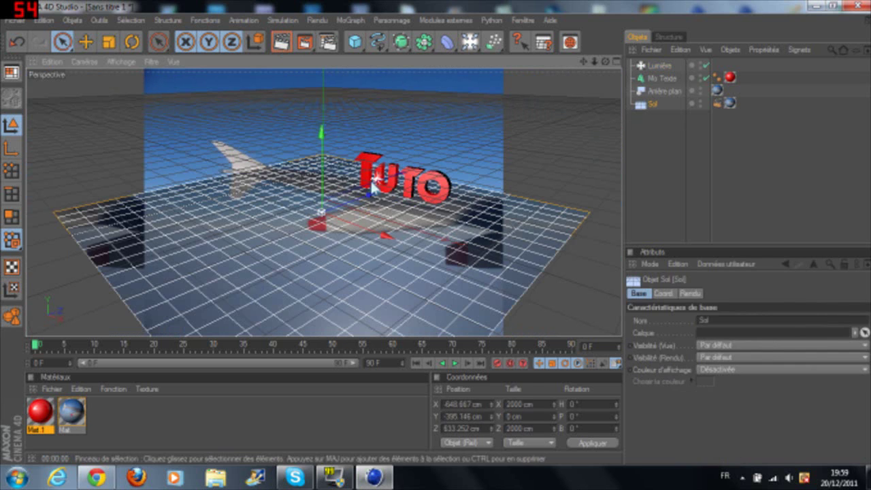
Move the light away from the text to about Y 189, Z -313 cm, beside the wing tip.
{"action": "left_click", "coordinate": [378, 180]}
{"action": "left_click_drag", "start_coordinate": [403, 170], "coordinate": [188, 124]}
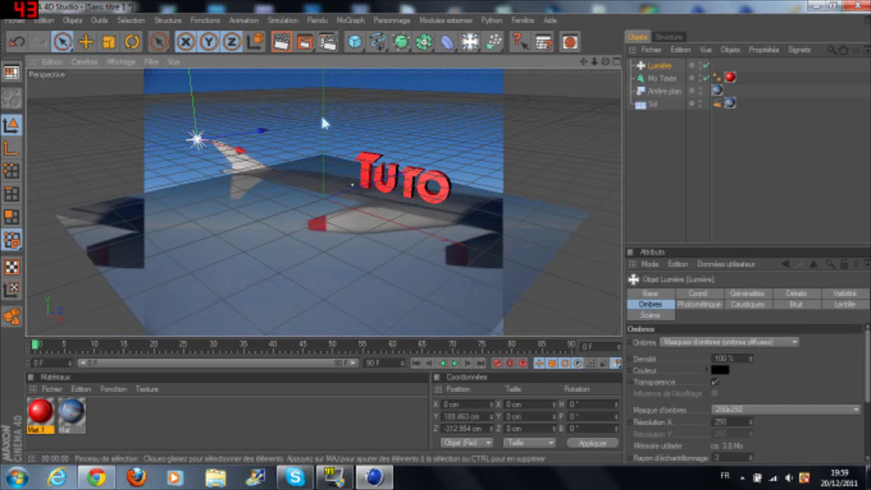
Preview-render the view, move the light farther from the text to about Z -441 cm, and preview-render again.
{"action": "left_click", "coordinate": [284, 45]}
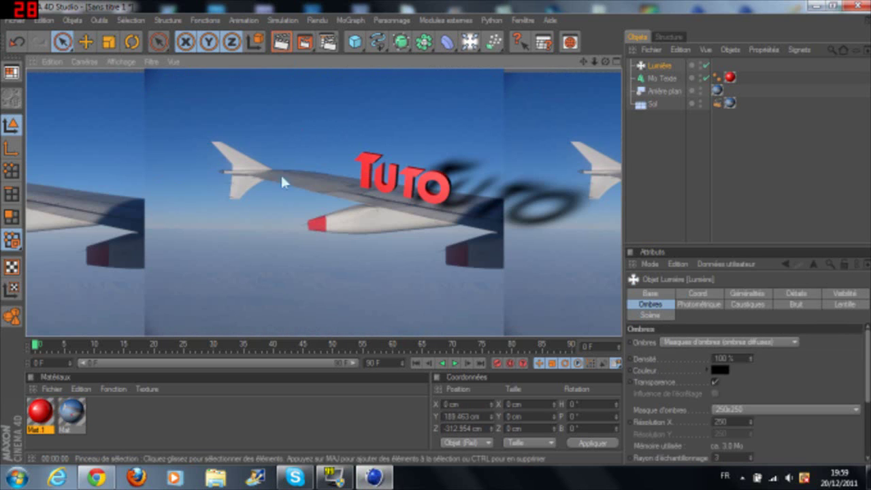
{"action": "left_click", "coordinate": [258, 208]}
{"action": "left_click", "coordinate": [197, 139]}
{"action": "left_click_drag", "start_coordinate": [204, 127], "coordinate": [229, 141]}
{"action": "left_click", "coordinate": [283, 43]}
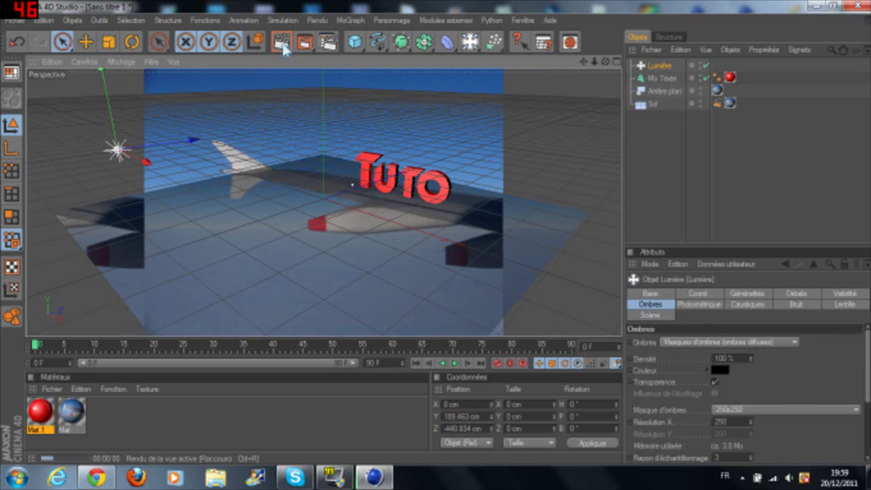
{"action": "left_click", "coordinate": [241, 215]}
Lower the light and shift it slightly toward the text, to about Y 99, Z -357 cm, and preview-render the shadow.
{"action": "left_click", "coordinate": [123, 148]}
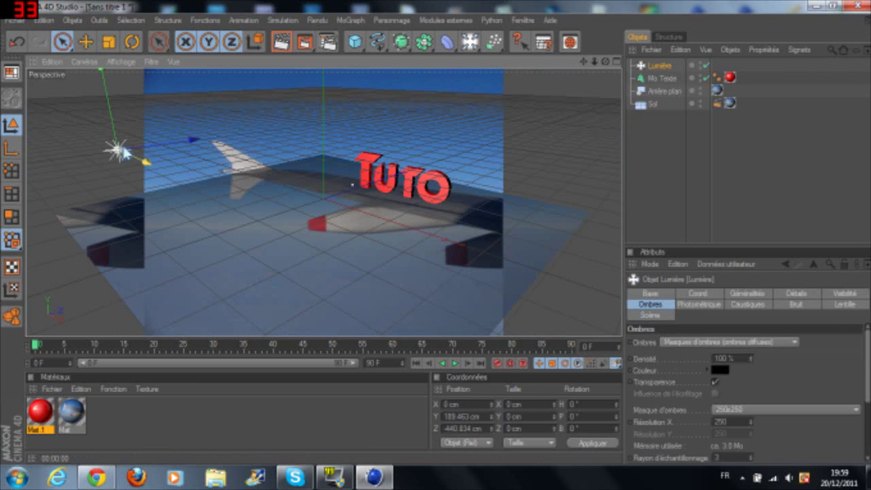
{"action": "left_click_drag", "start_coordinate": [194, 140], "coordinate": [239, 134]}
{"action": "left_click_drag", "start_coordinate": [162, 77], "coordinate": [170, 126]}
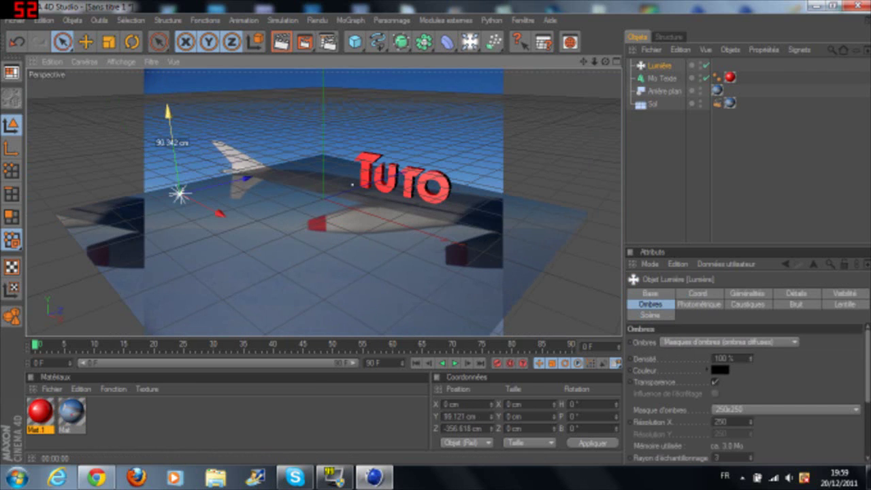
{"action": "left_click", "coordinate": [284, 42]}
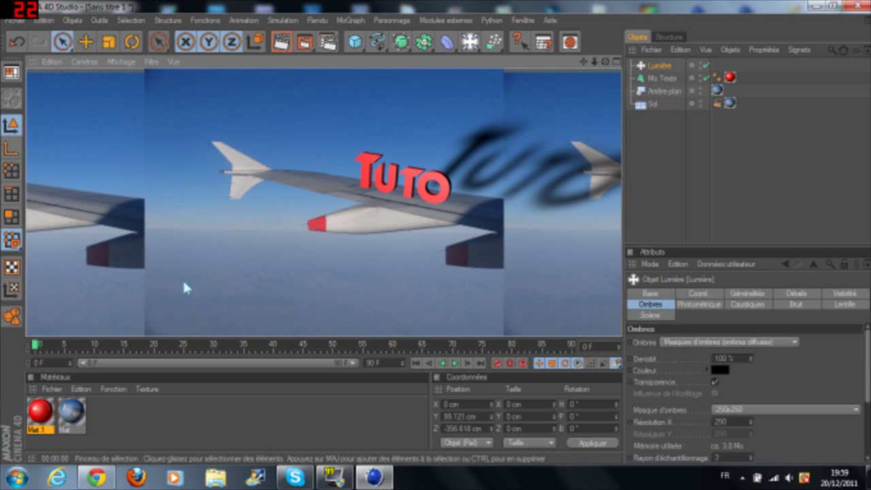
{"action": "left_click", "coordinate": [189, 239]}
Raise the light and bring it toward the text, to about Y 211, Z -23 cm, and preview-render the view.
{"action": "left_click", "coordinate": [178, 196]}
{"action": "left_click_drag", "start_coordinate": [179, 191], "coordinate": [170, 129]}
{"action": "left_click_drag", "start_coordinate": [221, 116], "coordinate": [367, 97]}
{"action": "left_click", "coordinate": [281, 42]}
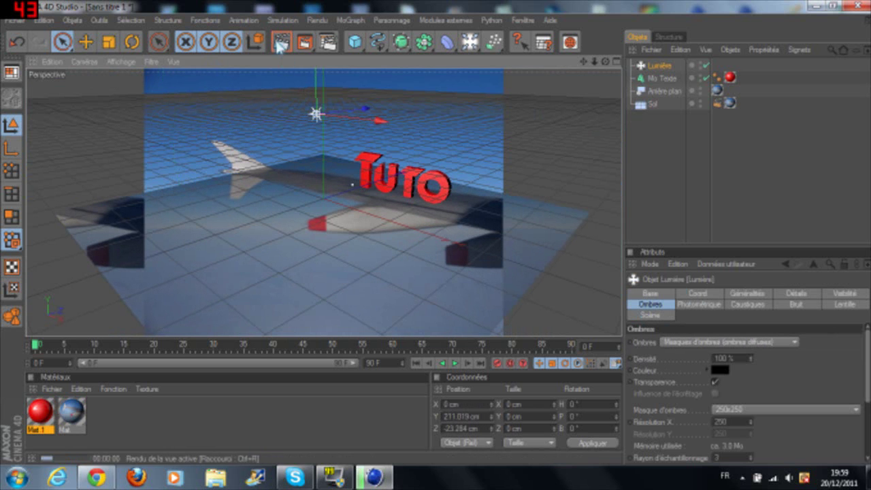
{"action": "left_click", "coordinate": [305, 153]}
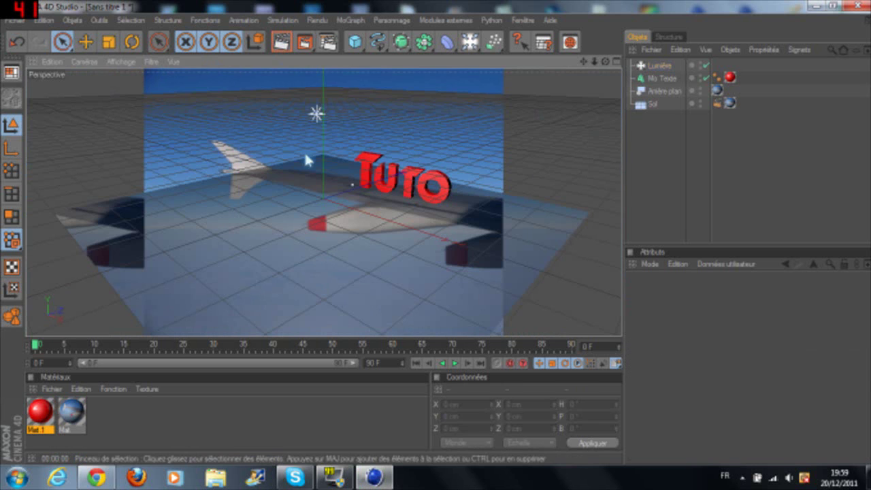
Move the light down and sideways to about X 40, Y 136 cm and preview-render the view.
{"action": "left_click", "coordinate": [310, 111]}
{"action": "left_click_drag", "start_coordinate": [317, 113], "coordinate": [331, 132]}
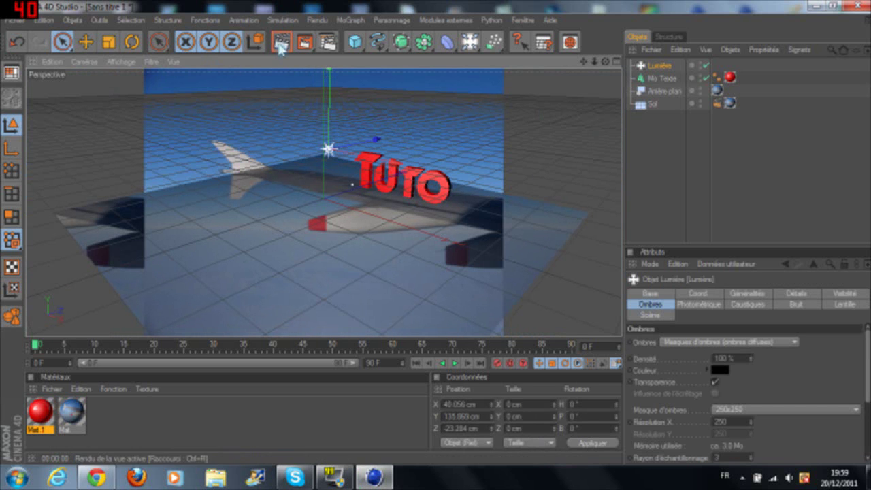
{"action": "left_click", "coordinate": [282, 42]}
{"action": "left_click", "coordinate": [327, 189]}
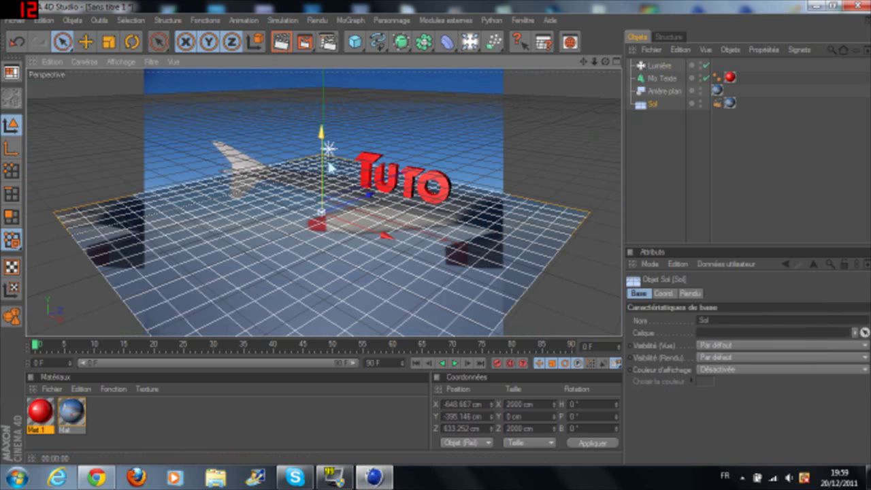
Change the light's shadow type to Adaptatives and preview-render the view.
{"action": "left_click", "coordinate": [657, 65]}
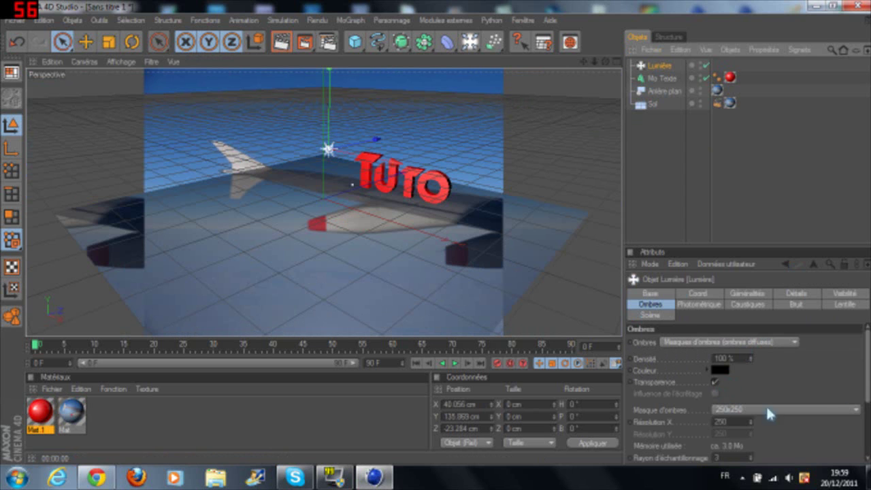
{"action": "left_click", "coordinate": [866, 388]}
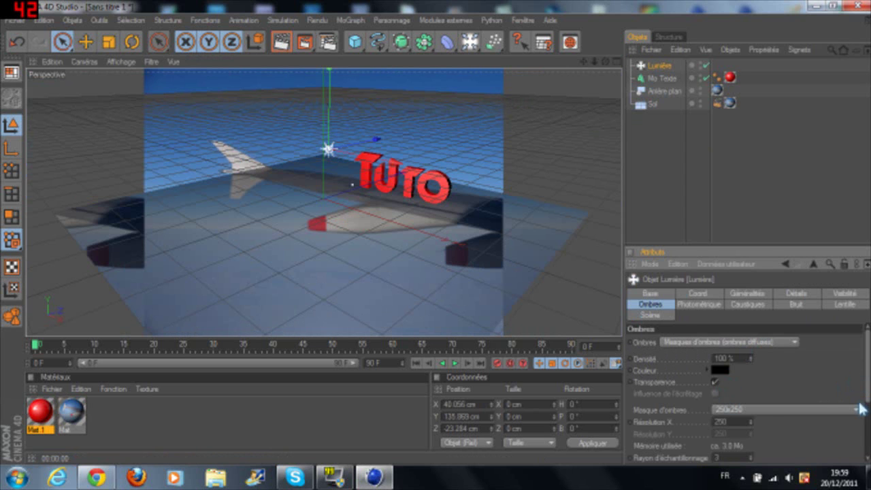
{"action": "left_click_drag", "start_coordinate": [866, 389], "coordinate": [737, 297]}
{"action": "left_click", "coordinate": [755, 342]}
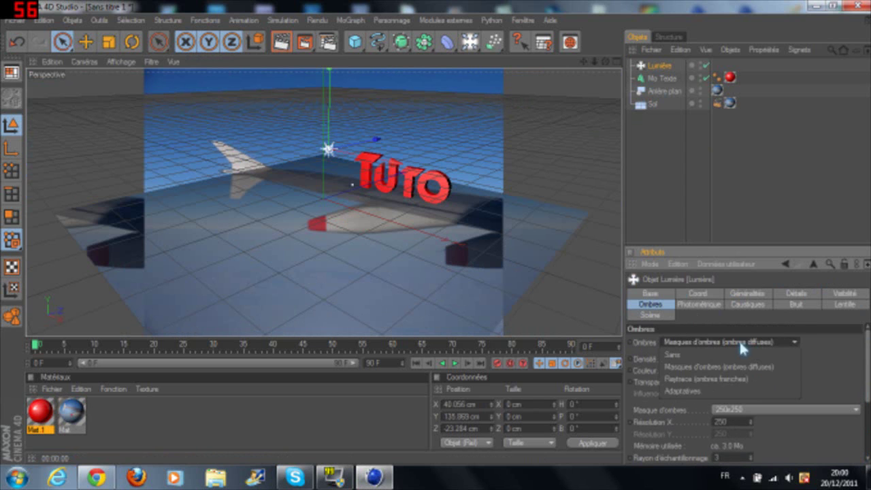
{"action": "left_click", "coordinate": [696, 390]}
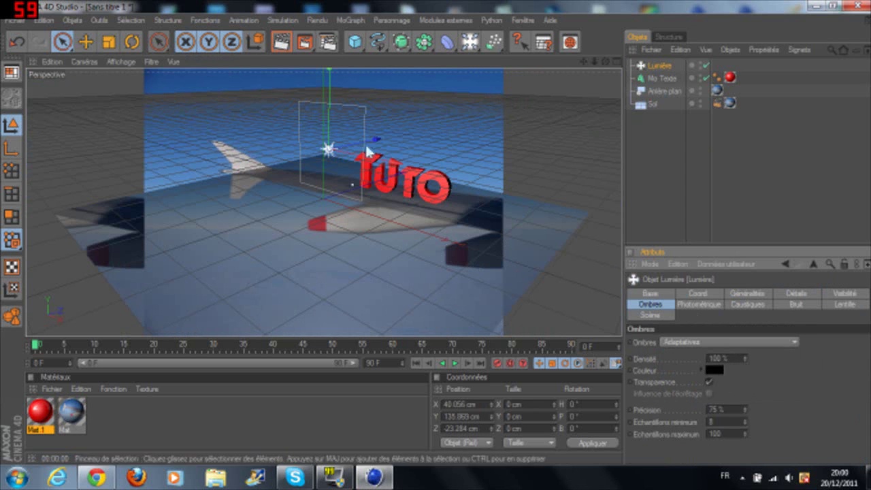
{"action": "left_click", "coordinate": [282, 43]}
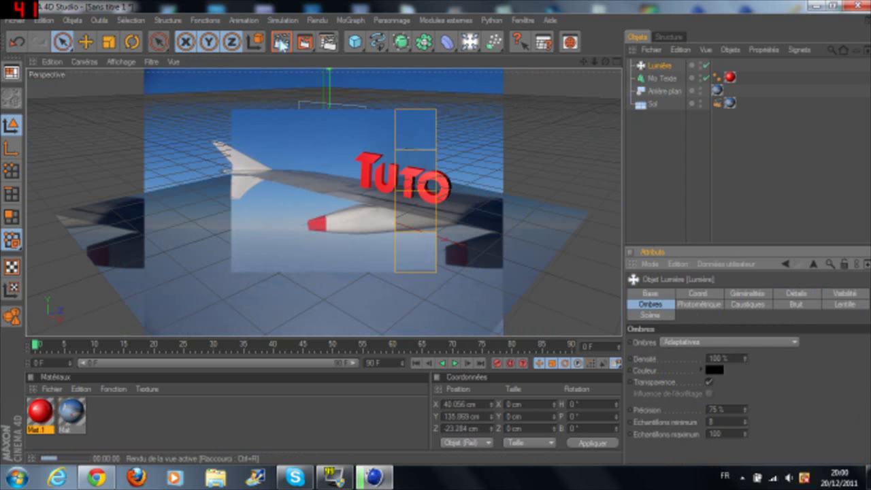
{"action": "left_click", "coordinate": [325, 229]}
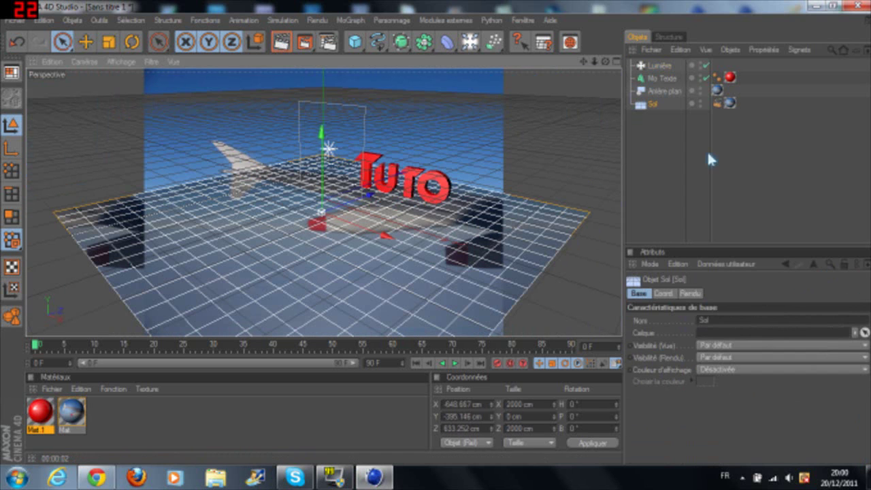
Move the light along X to about 165 cm, beside the start of the text, and preview-render the view.
{"action": "left_click", "coordinate": [657, 66]}
{"action": "left_click_drag", "start_coordinate": [352, 143], "coordinate": [321, 100]}
{"action": "left_click", "coordinate": [281, 43]}
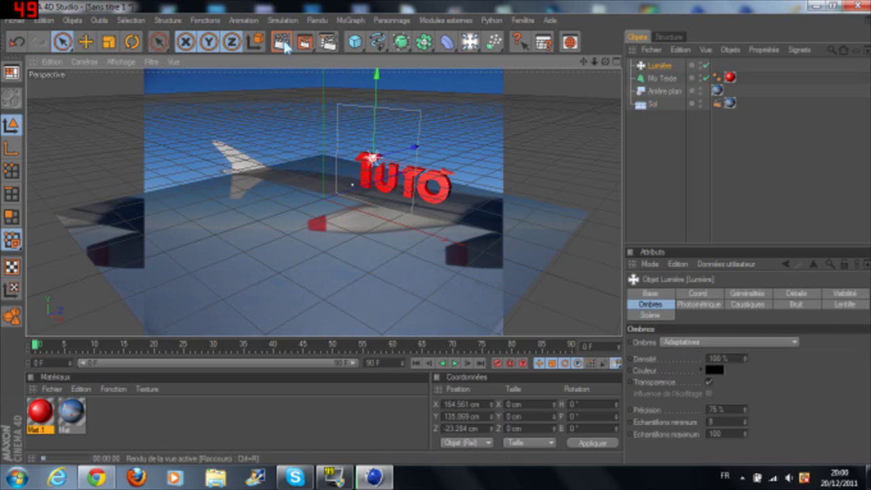
{"action": "left_click", "coordinate": [314, 195]}
{"action": "left_click", "coordinate": [282, 43]}
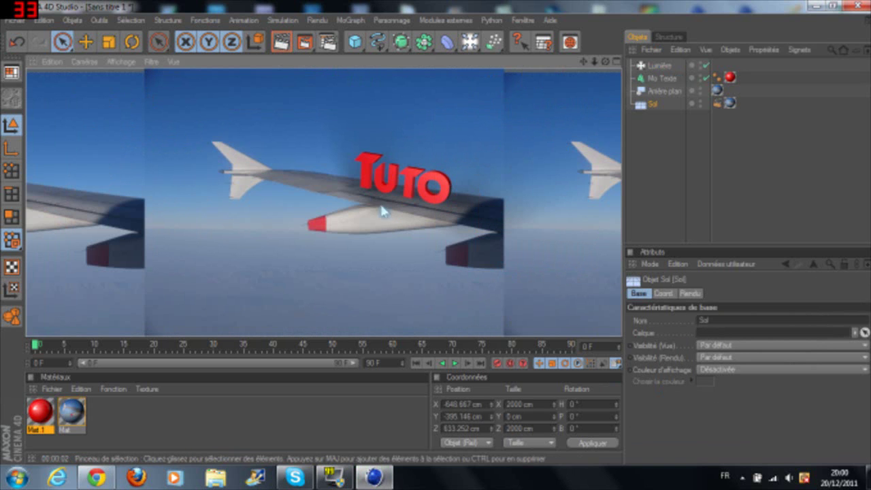
Change the light's shadow type to Raytrace (ombres franches) and preview-render the view.
{"action": "left_click", "coordinate": [656, 67]}
{"action": "left_click", "coordinate": [760, 341]}
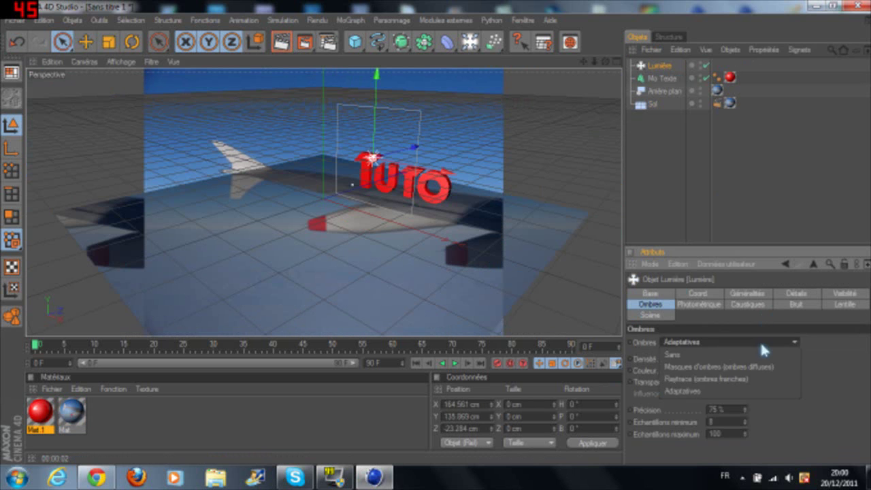
{"action": "left_click", "coordinate": [724, 379]}
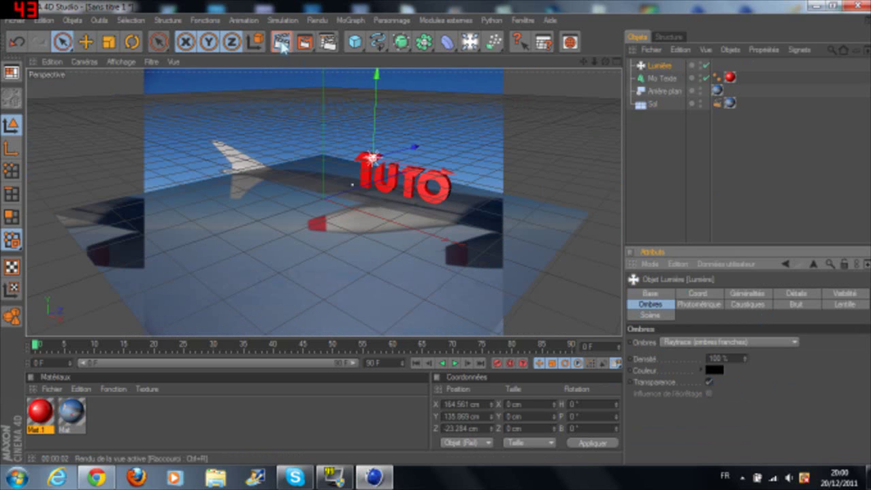
{"action": "left_click", "coordinate": [282, 43]}
{"action": "left_click", "coordinate": [392, 192]}
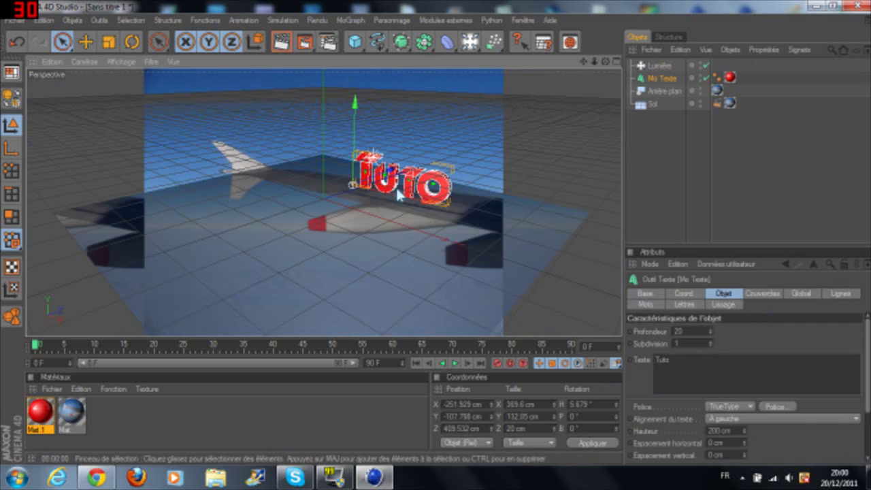
Switch the light's shadow type back to Masques d'ombres (ombres diffuses) and preview-render the view.
{"action": "left_click", "coordinate": [657, 66]}
{"action": "left_click", "coordinate": [747, 342]}
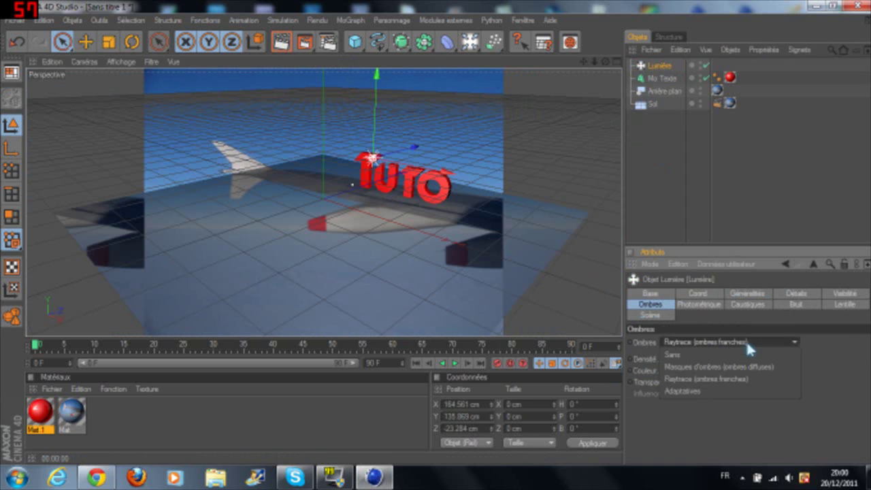
{"action": "left_click", "coordinate": [747, 371]}
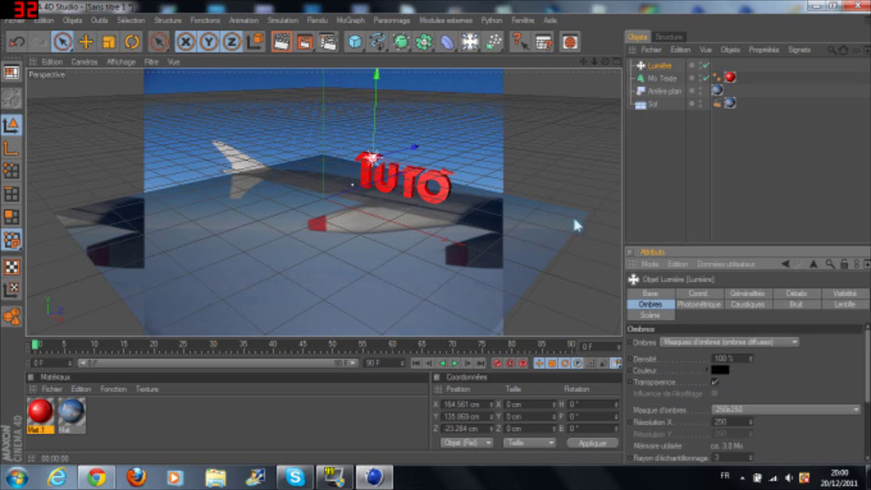
{"action": "left_click", "coordinate": [283, 43]}
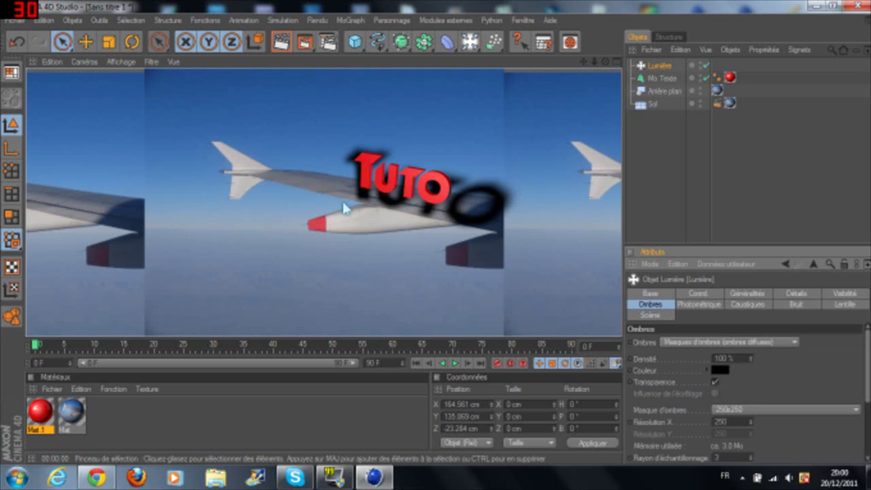
Turn off the light's shadows by setting their type to Sans.
{"action": "left_click", "coordinate": [776, 343]}
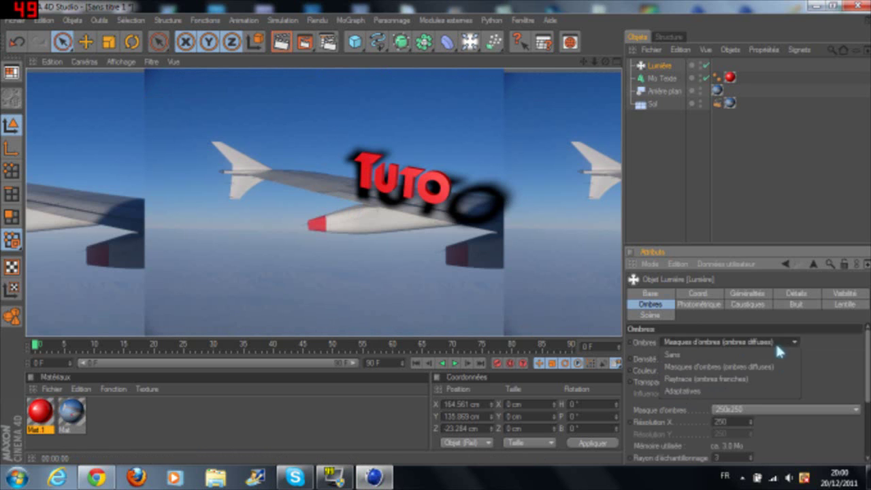
{"action": "left_click", "coordinate": [674, 356]}
Move the Tuto text down and farther back onto the wing, to about X -443, Y -299, Z 793 cm, preview-rendering its placement.
{"action": "left_click", "coordinate": [658, 79]}
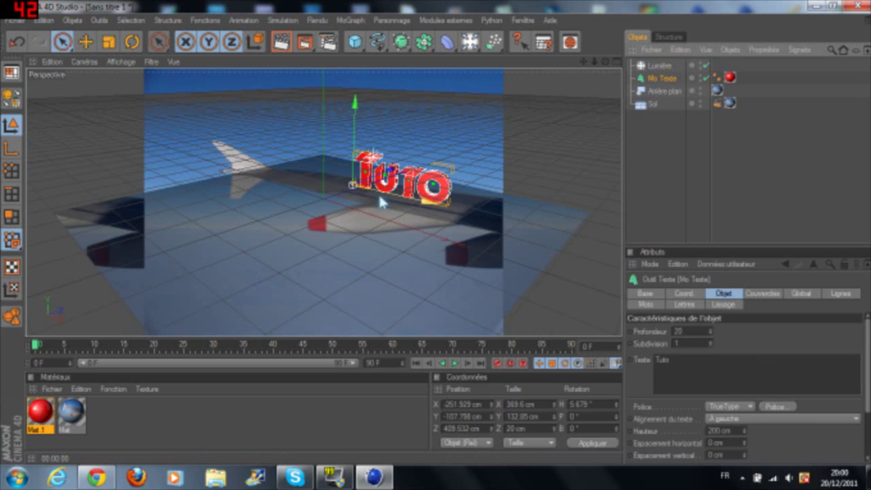
{"action": "left_click_drag", "start_coordinate": [355, 152], "coordinate": [354, 161]}
{"action": "mouse_move", "coordinate": [383, 196]}
{"action": "left_mouse_down"}
{"action": "mouse_move", "coordinate": [385, 185]}
{"action": "mouse_move", "coordinate": [384, 200]}
{"action": "left_mouse_up"}
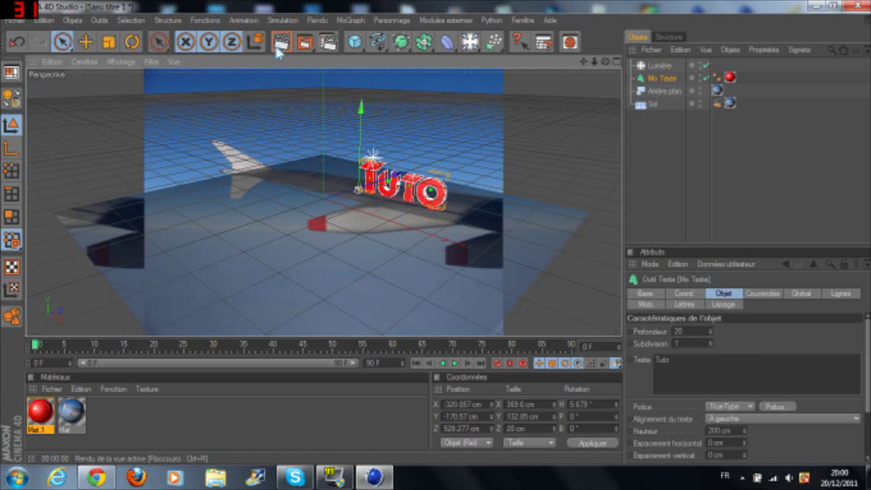
{"action": "left_click", "coordinate": [281, 43]}
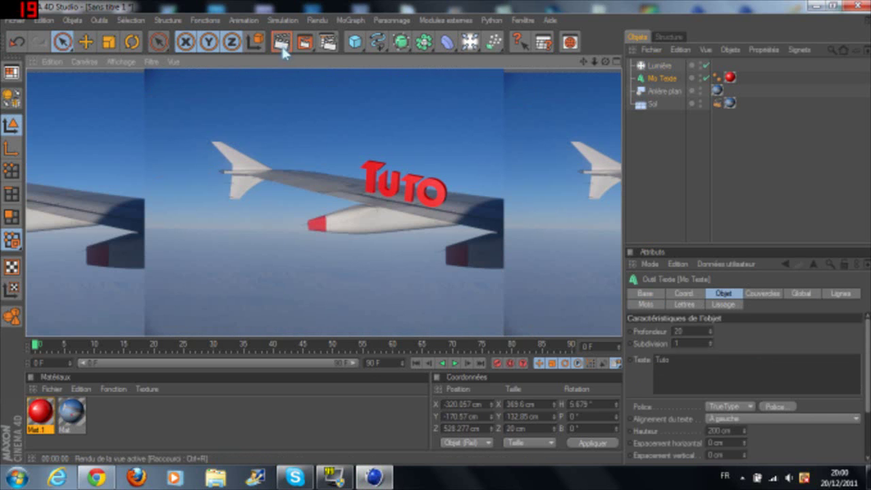
{"action": "mouse_move", "coordinate": [374, 192]}
{"action": "left_mouse_down"}
{"action": "mouse_move", "coordinate": [373, 159]}
{"action": "mouse_move", "coordinate": [345, 160]}
{"action": "mouse_move", "coordinate": [375, 179]}
{"action": "mouse_move", "coordinate": [375, 192]}
{"action": "left_mouse_up"}
{"action": "left_click", "coordinate": [284, 44]}
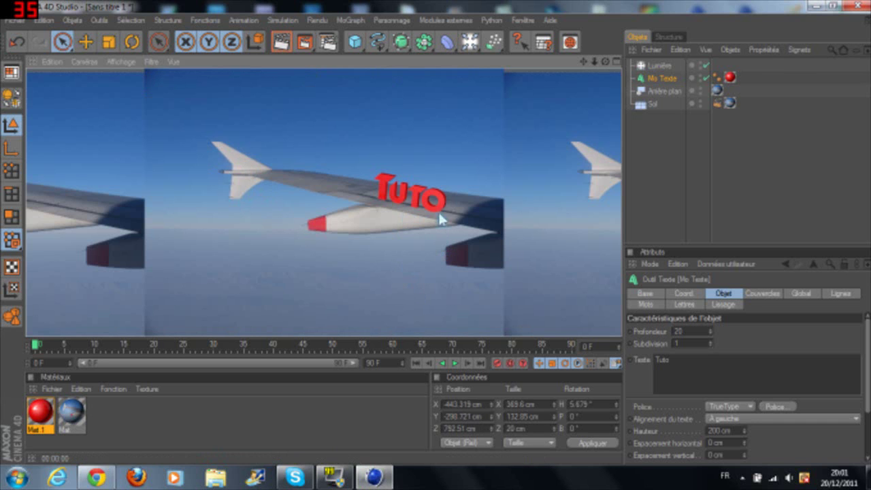
{"action": "left_click", "coordinate": [324, 243]}
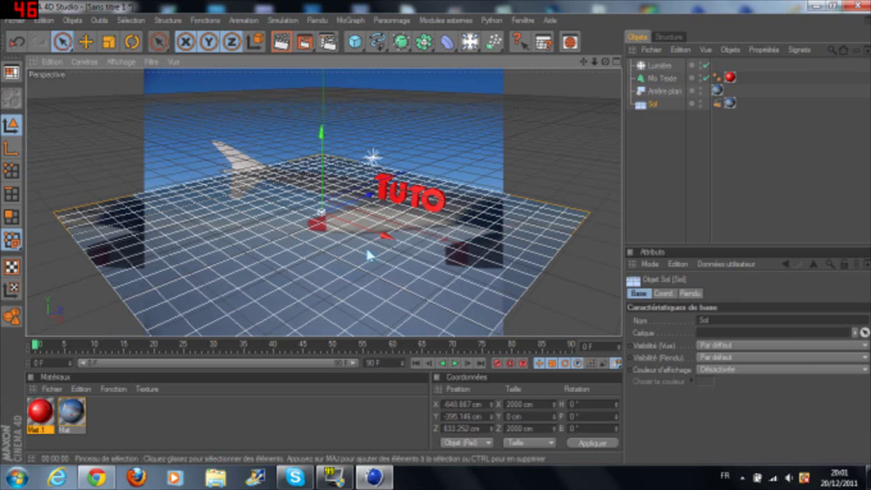